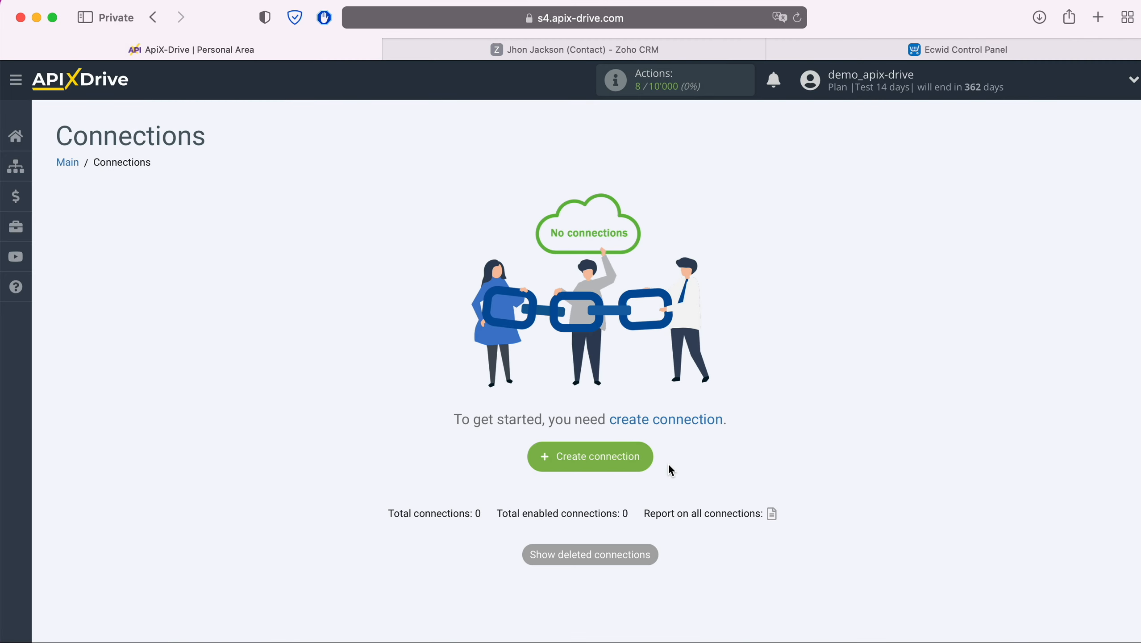
Step: Start a new connection and select Zoho CRM as the data source system
click(636, 455)
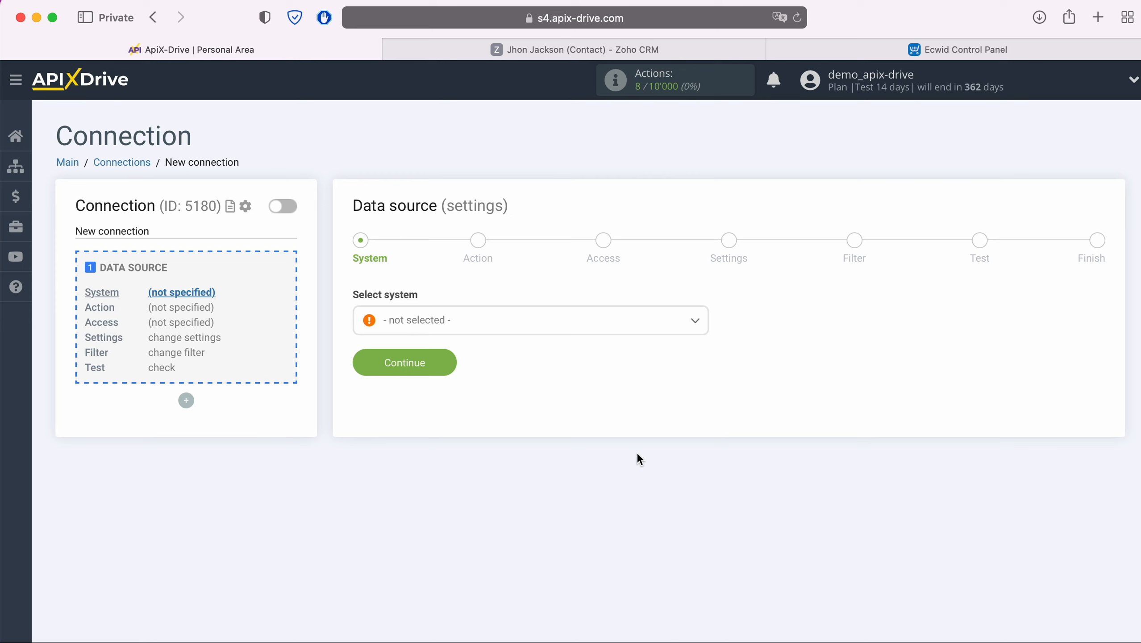
click(527, 319)
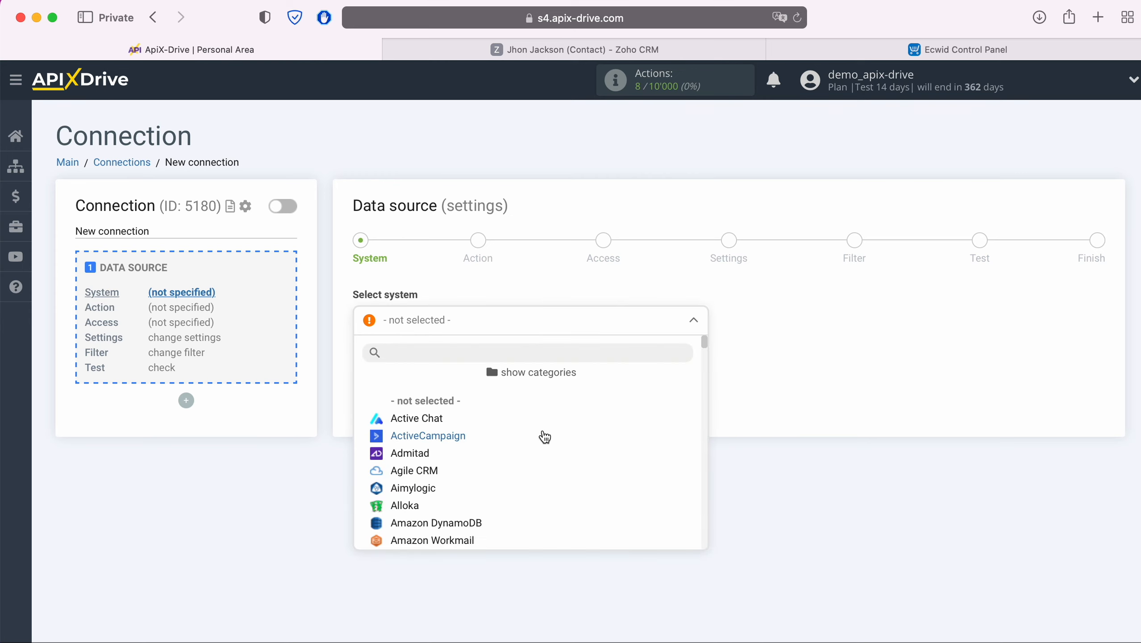
scroll(545, 436, down, 15)
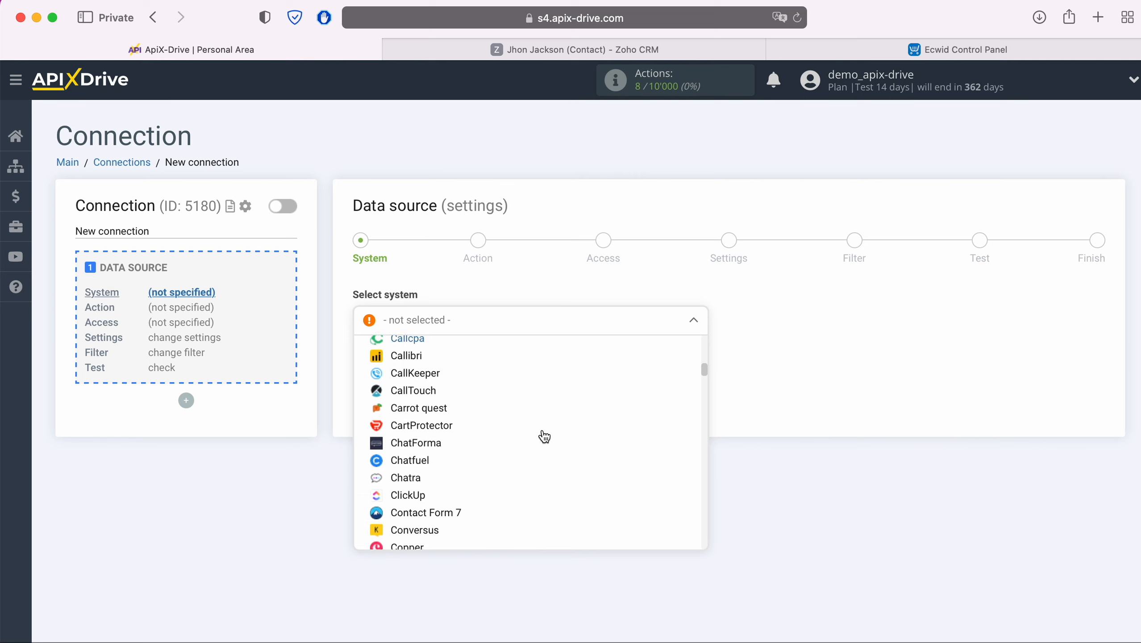
scroll(544, 437, down, 15)
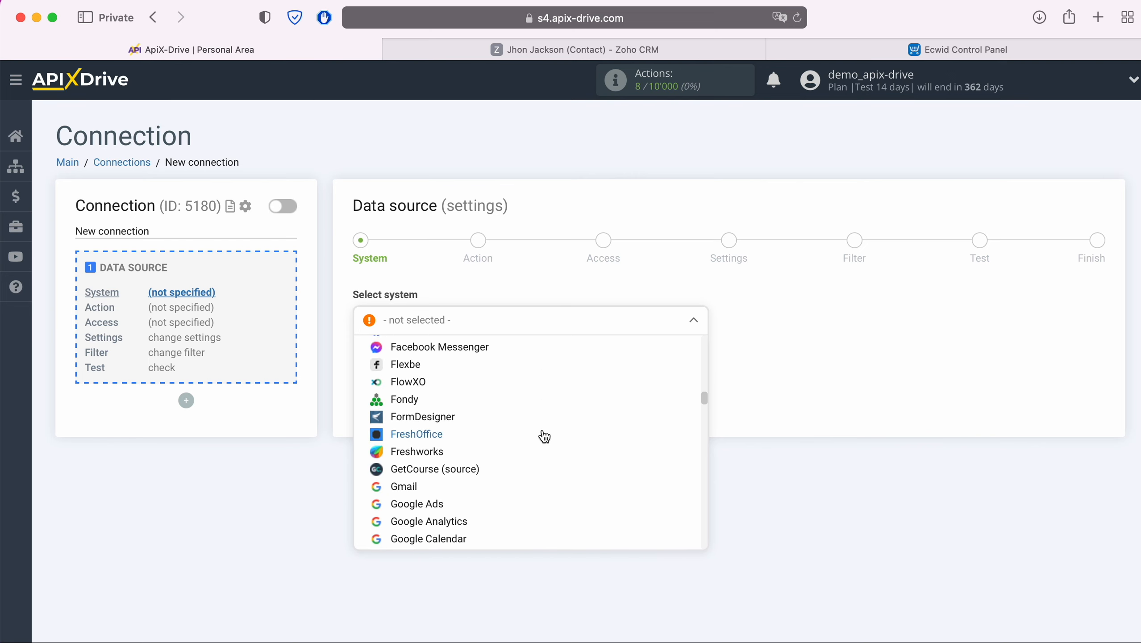
scroll(545, 437, down, 15)
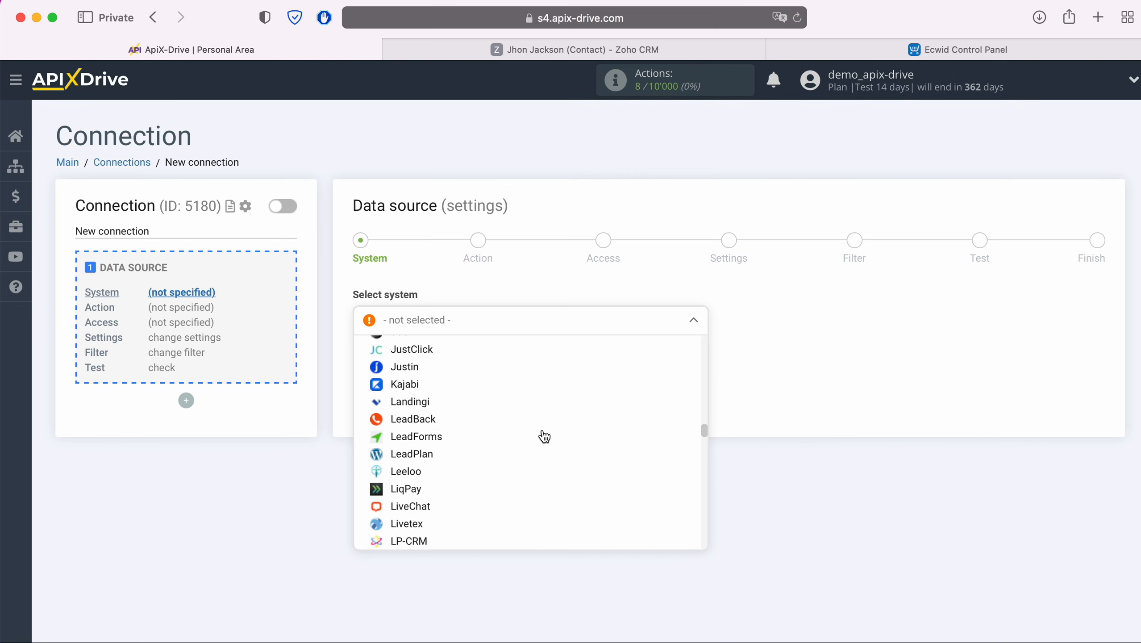
scroll(545, 437, down, 15)
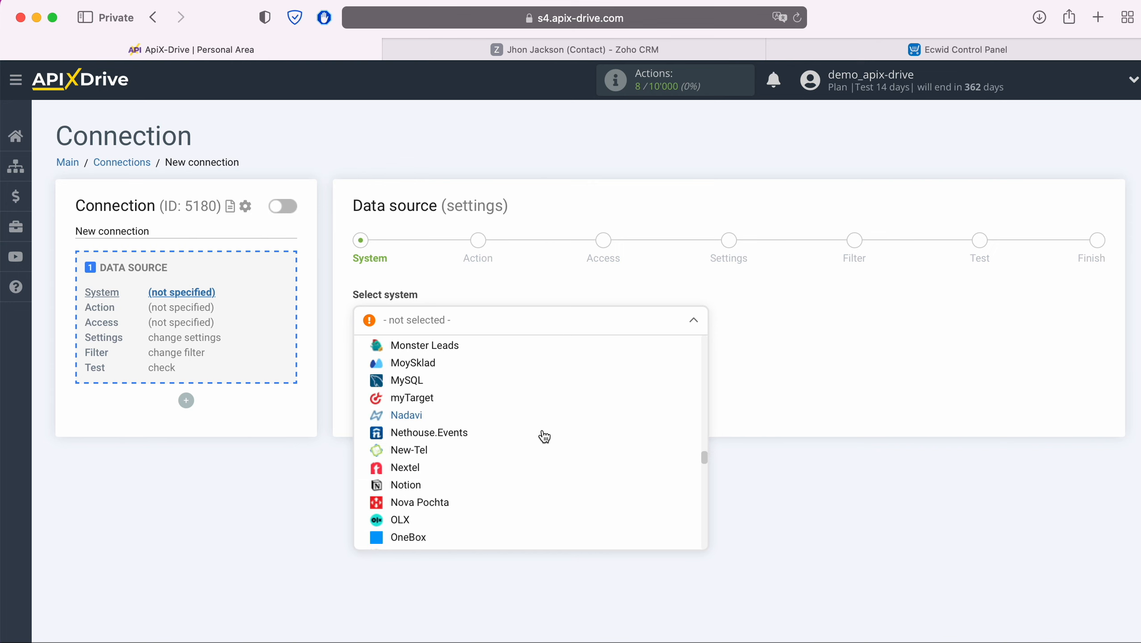
scroll(545, 437, down, 15)
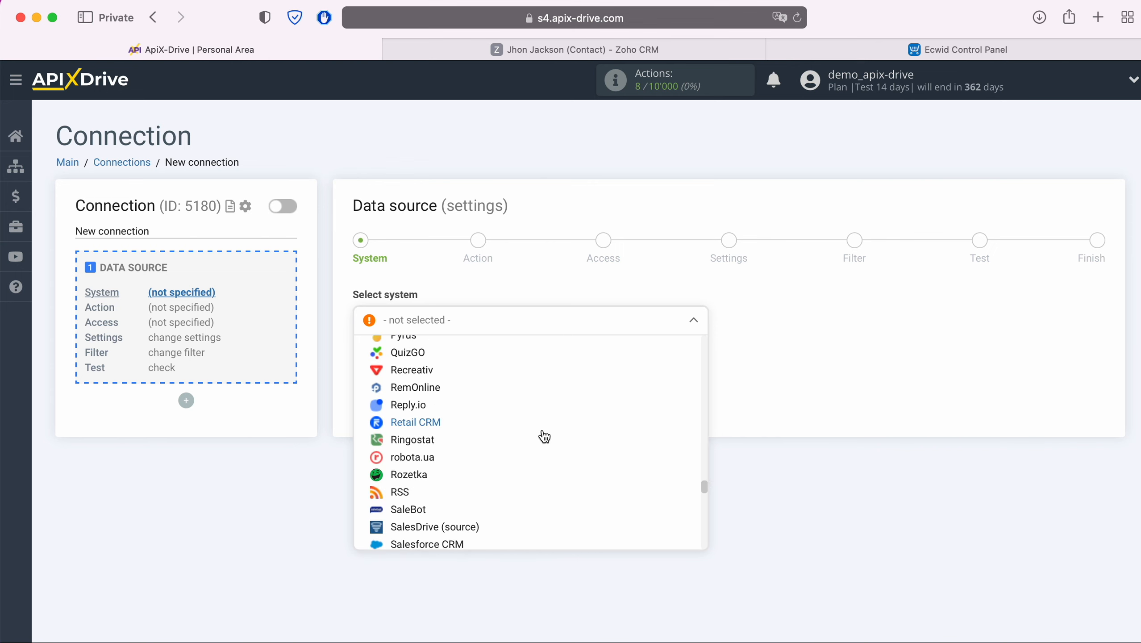
scroll(545, 436, down, 15)
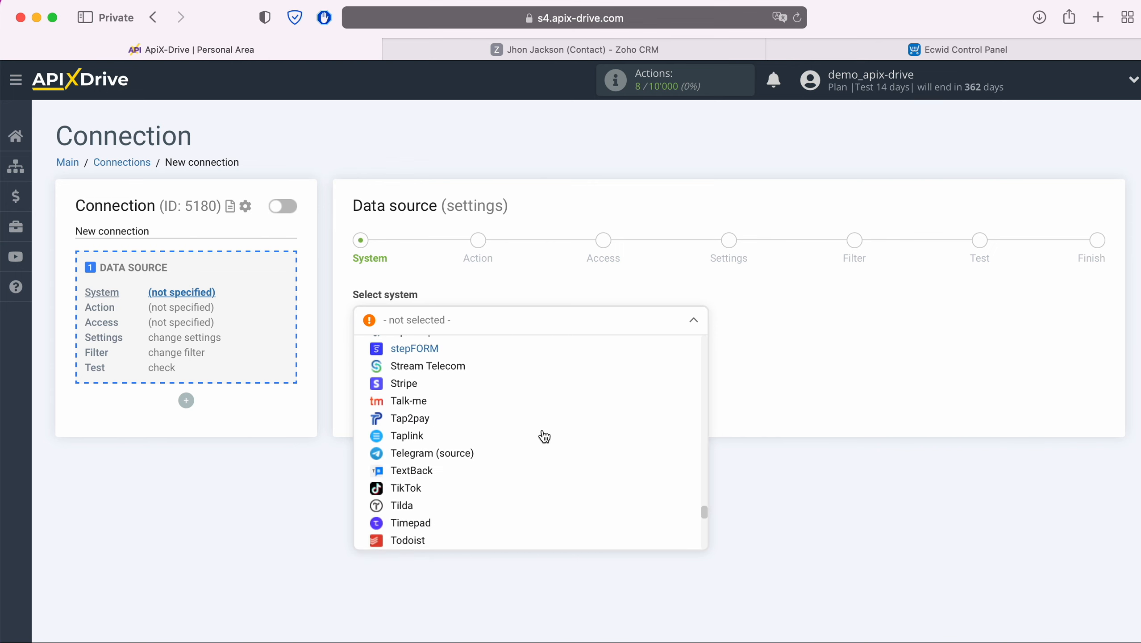
scroll(544, 437, down, 10)
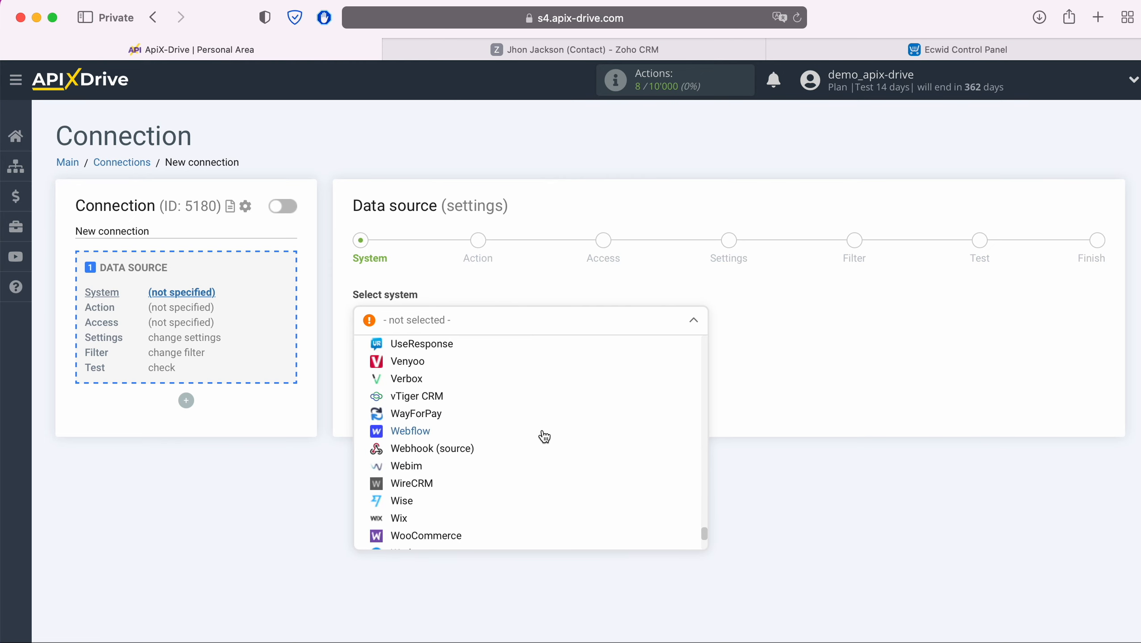
scroll(543, 434, down, 5)
click(433, 521)
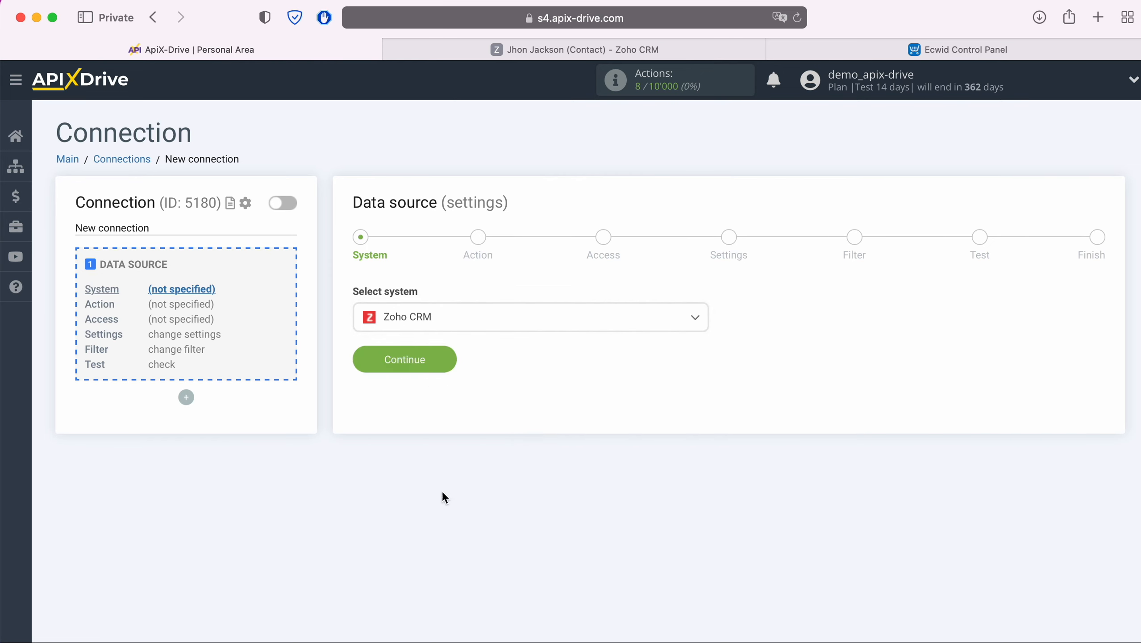
Step: Set the Zoho CRM trigger action to Get Contacts (new) and continue to Access
click(445, 359)
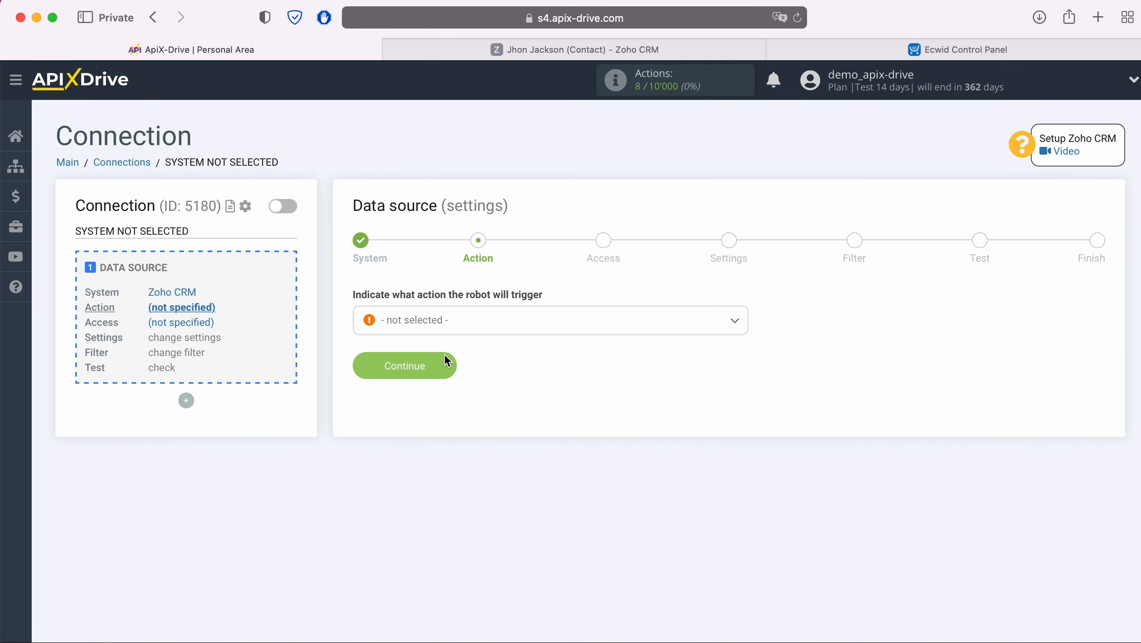
click(467, 326)
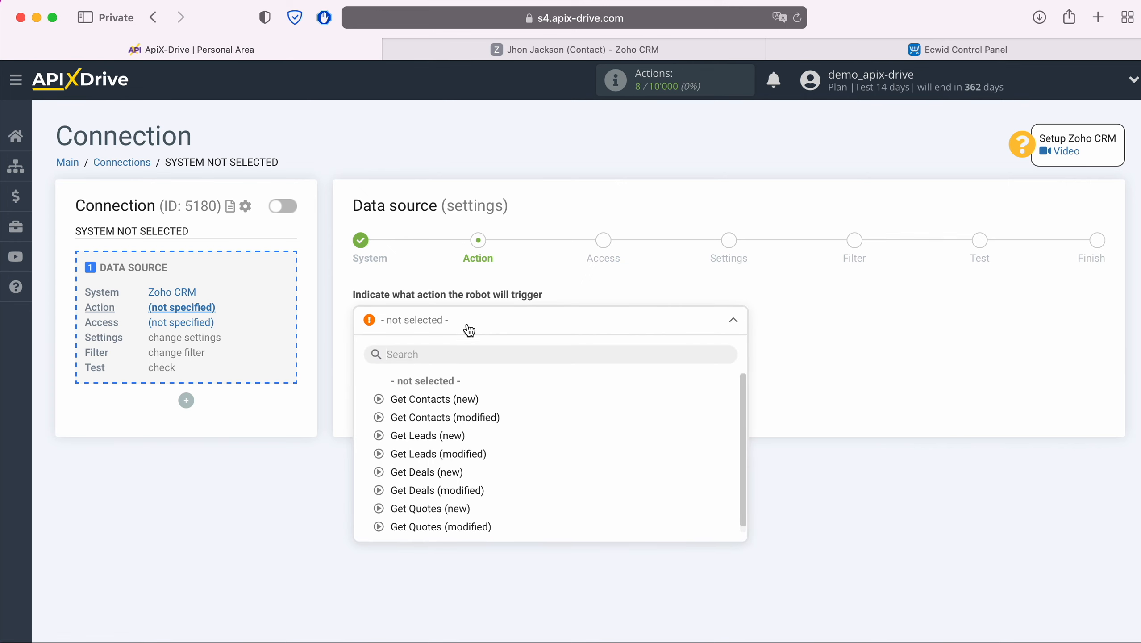
click(451, 399)
click(448, 366)
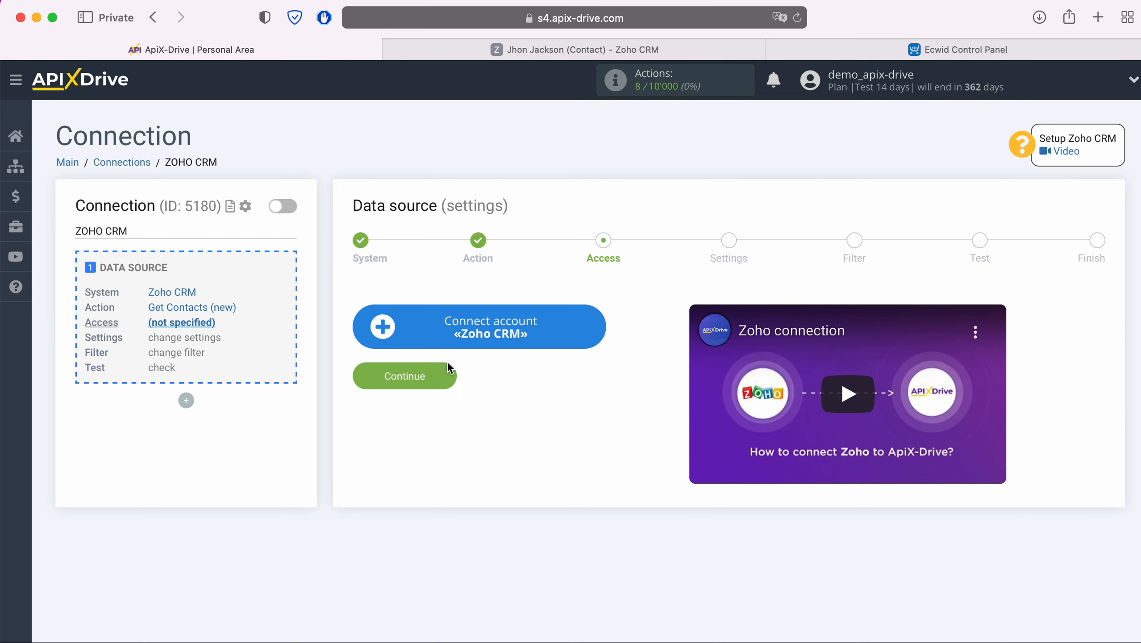
Step: Sign in to Zoho Accounts with the account e-mail and saved password, then accept ApiX Drive's access
click(596, 323)
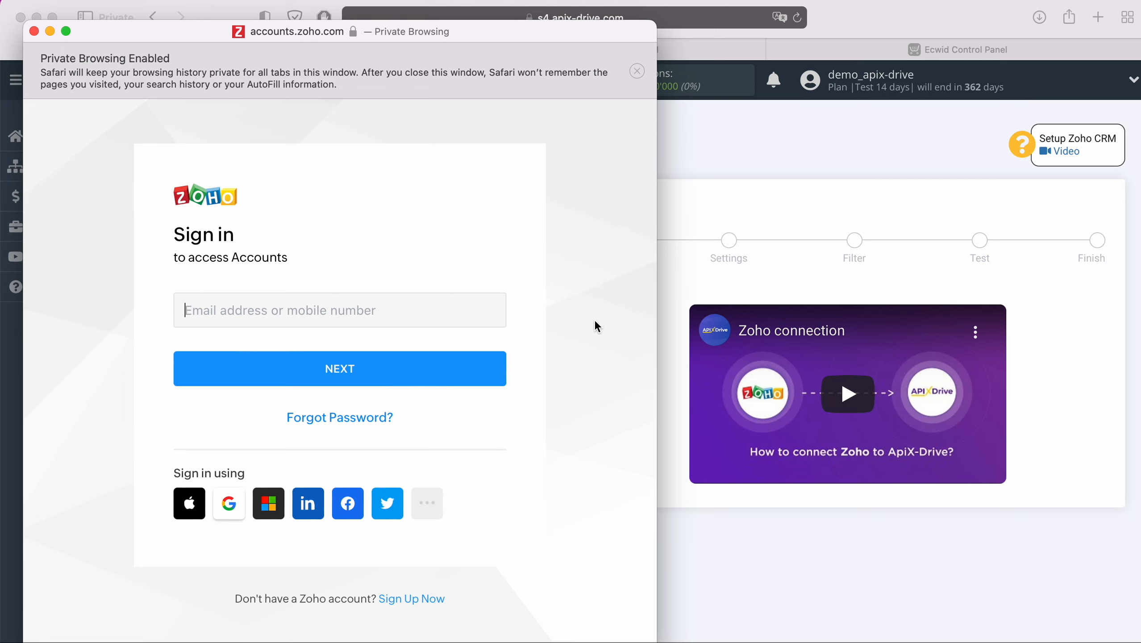
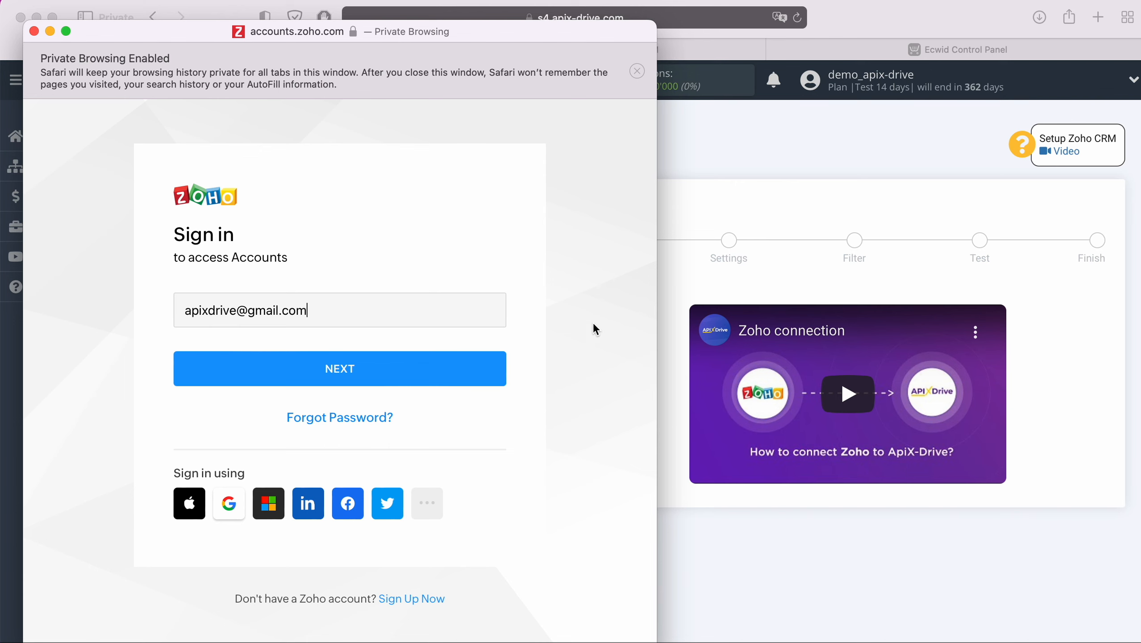
click(401, 358)
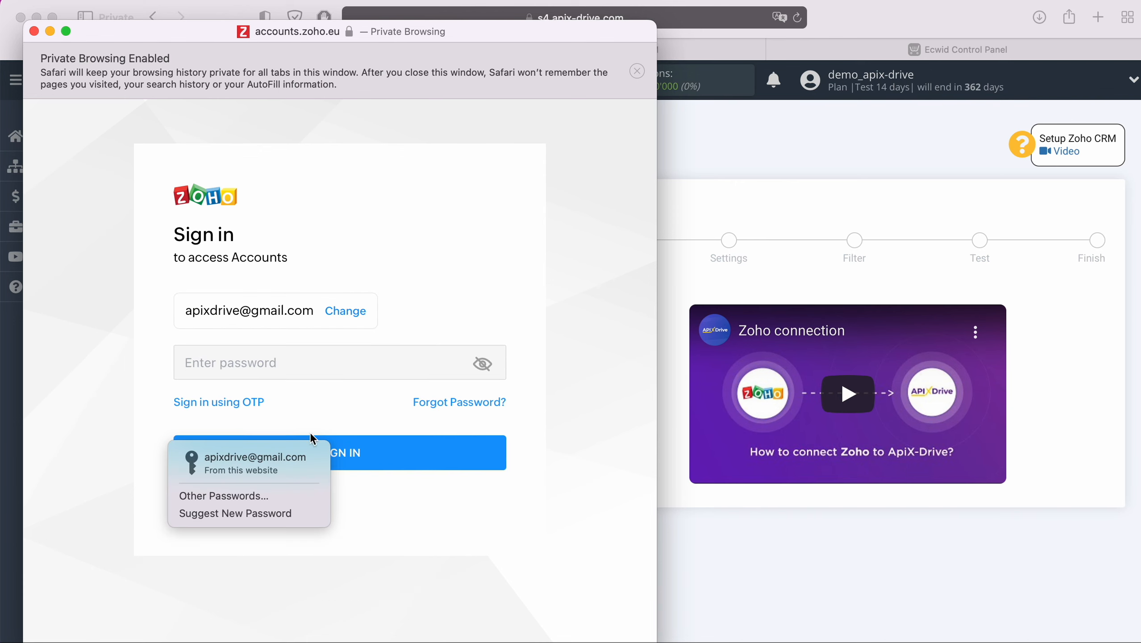
click(295, 461)
click(366, 459)
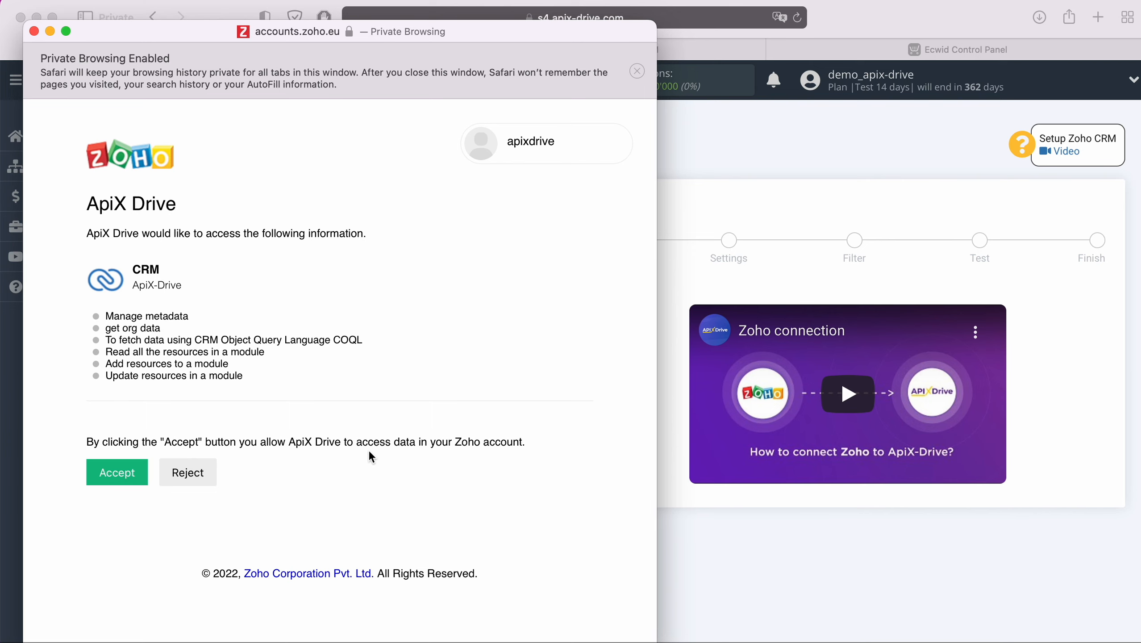
click(134, 474)
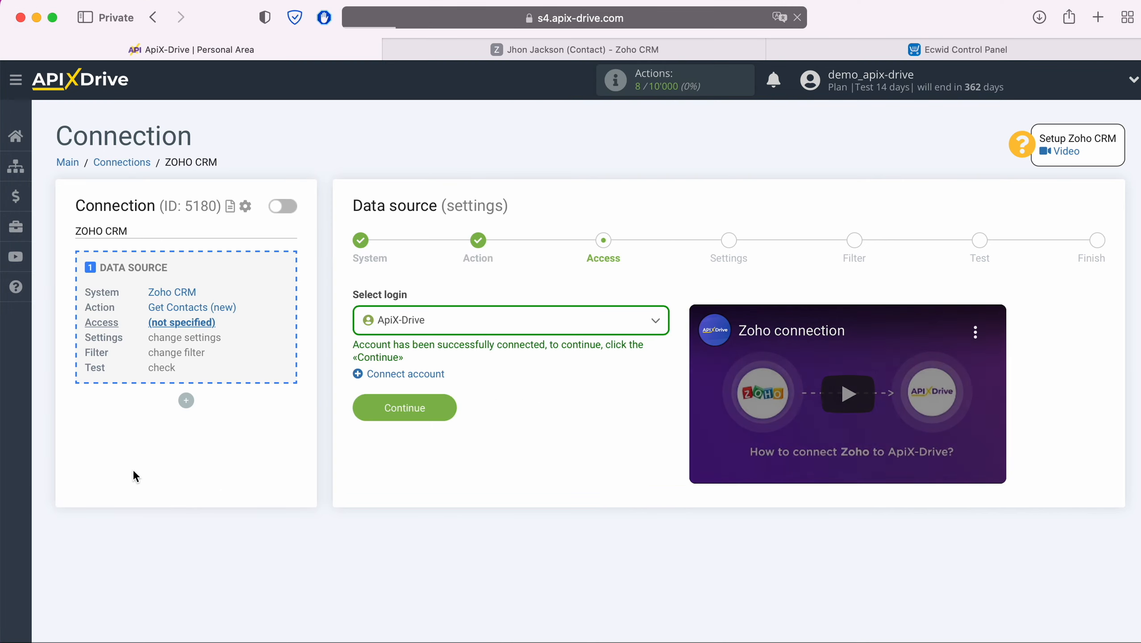
Step: Select the connected ApiX-Drive Zoho login for the data source
click(468, 323)
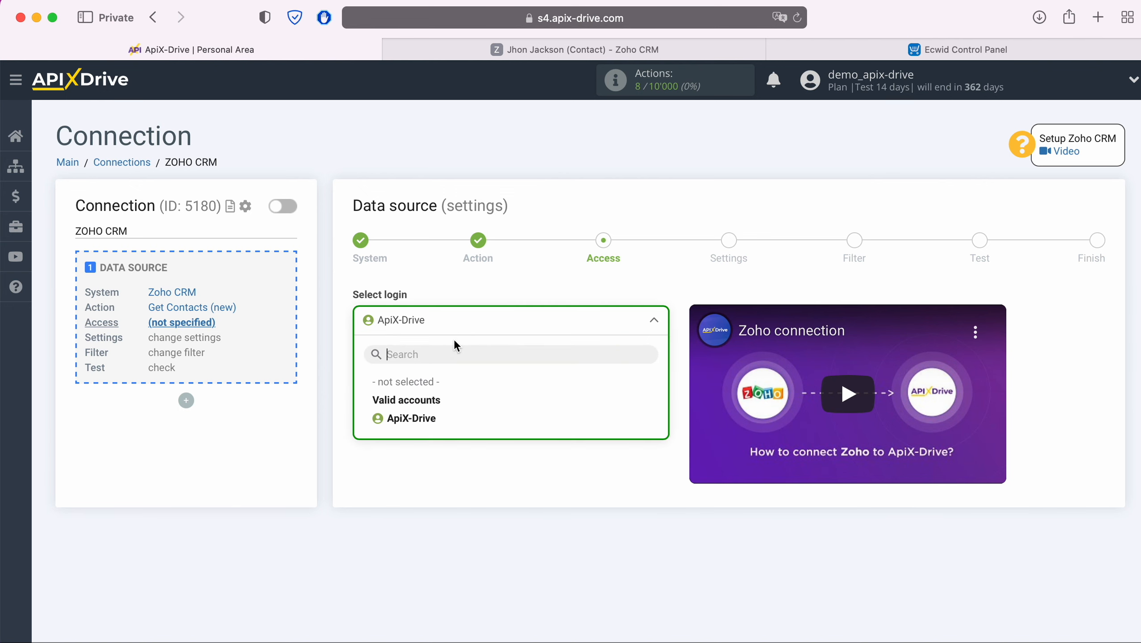
click(433, 420)
click(447, 402)
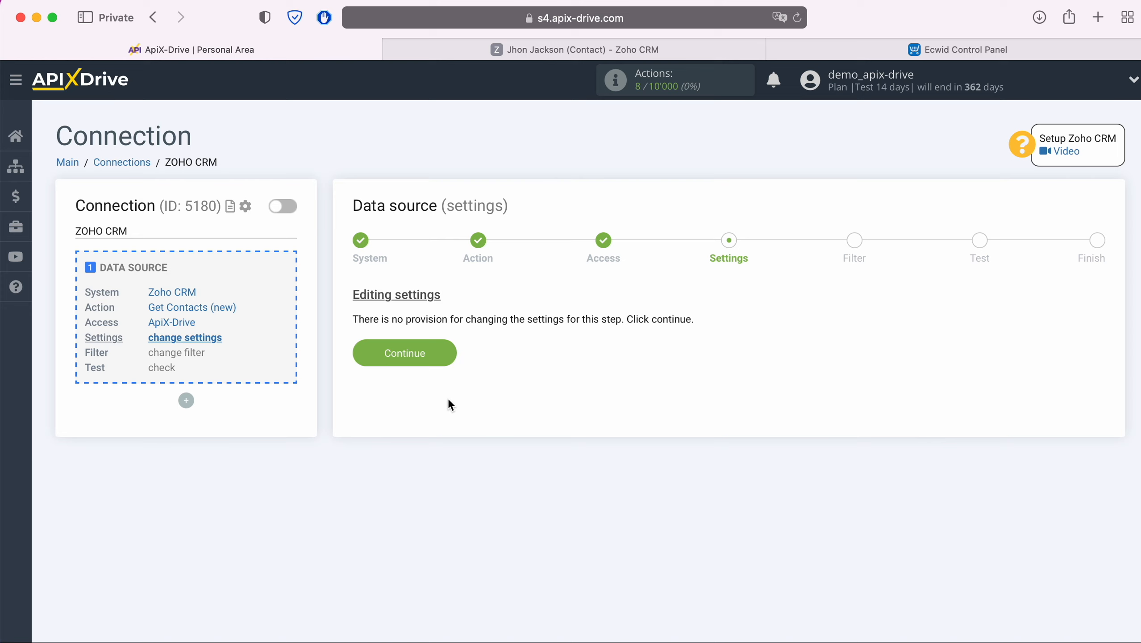
Step: Skip Settings and Filter, review the loaded test contact data, and finish source setup
click(448, 356)
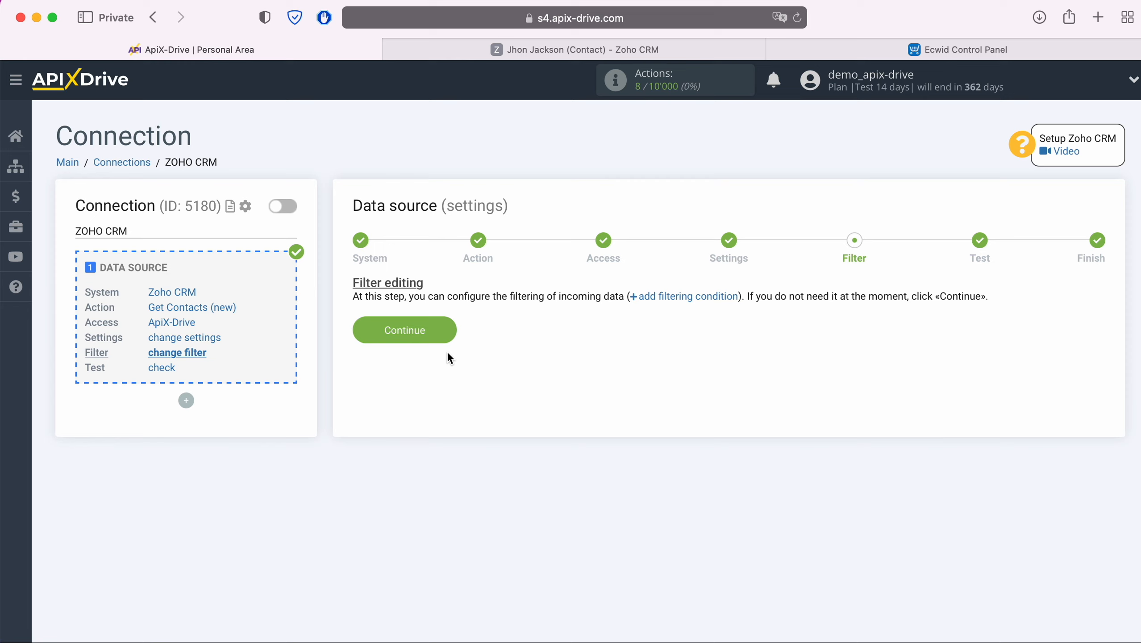
click(446, 329)
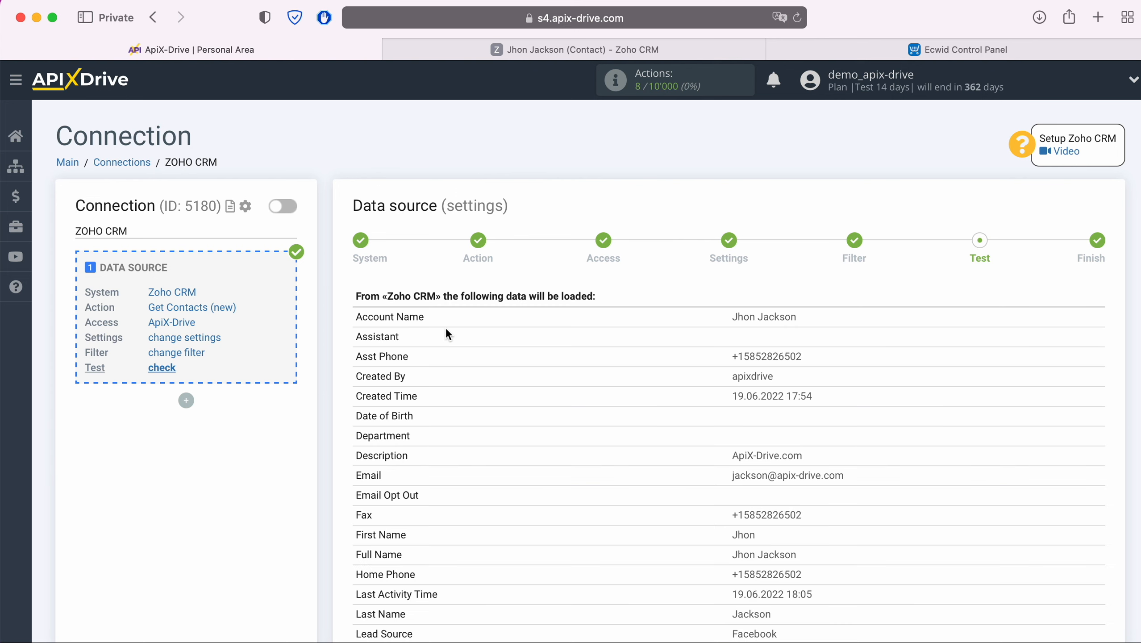
scroll(446, 327, down, 10)
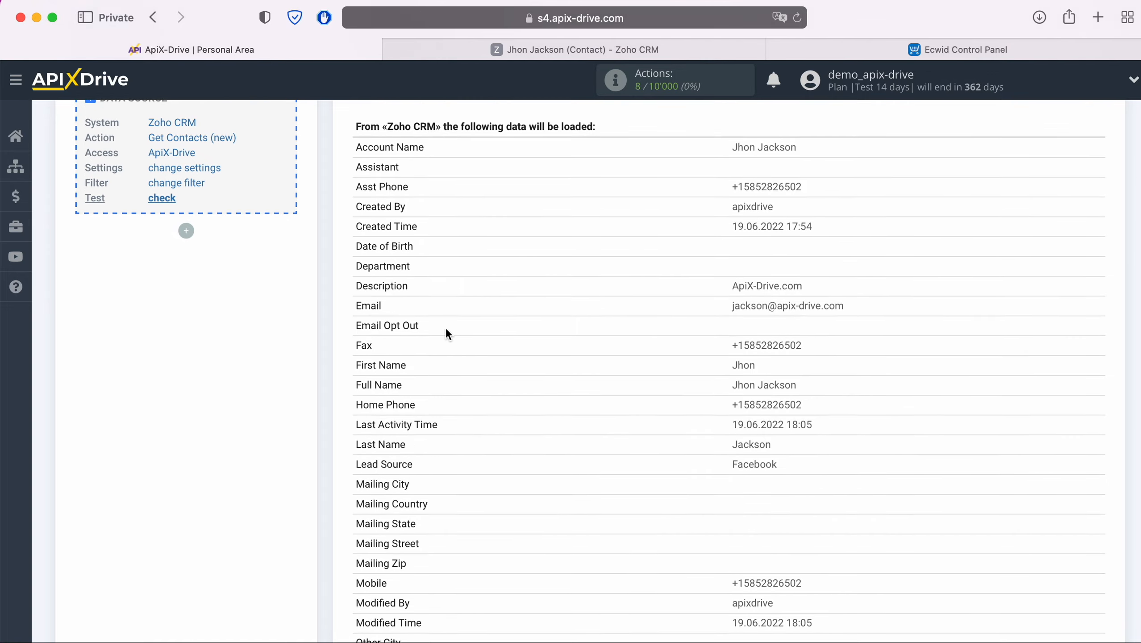
scroll(447, 329, down, 12)
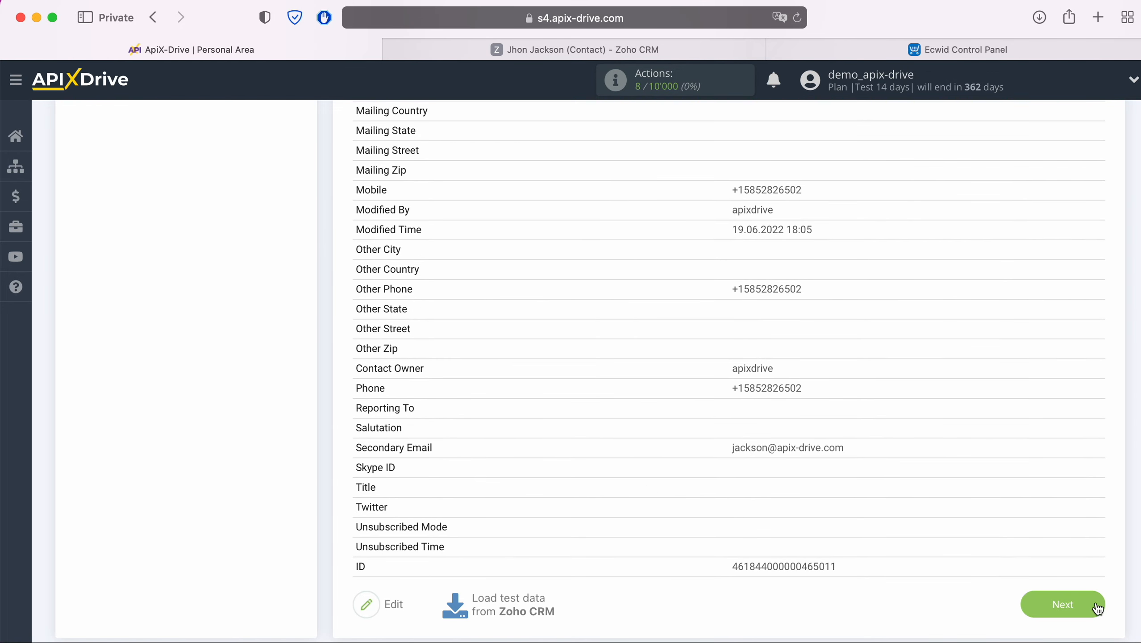
click(1096, 607)
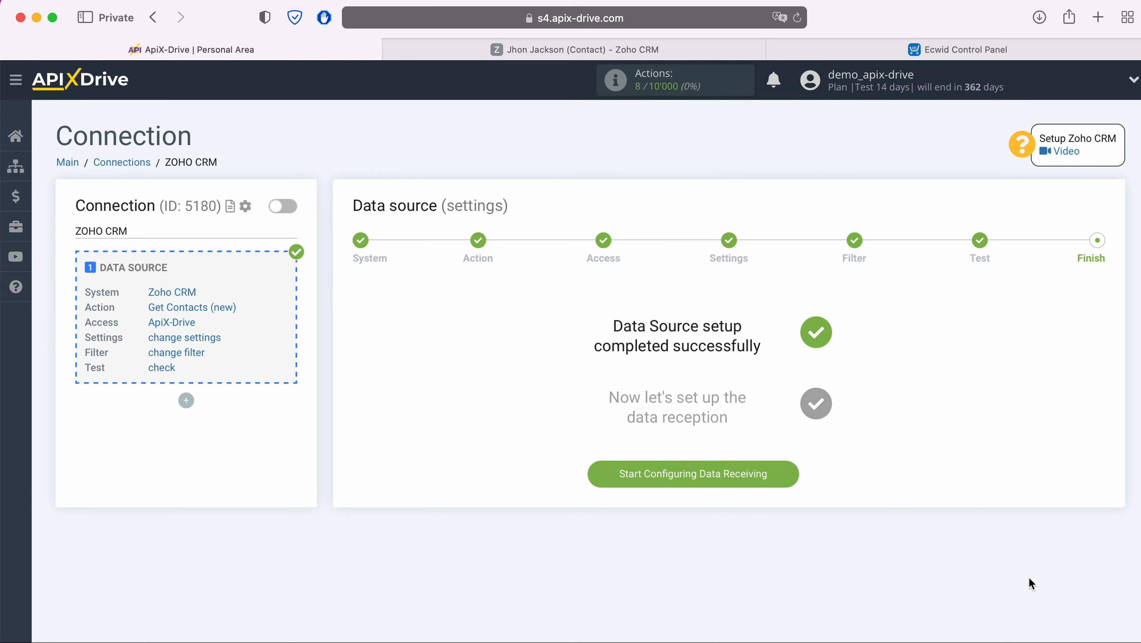
Step: Begin the data destination setup and select Ecwid as the destination system
click(778, 475)
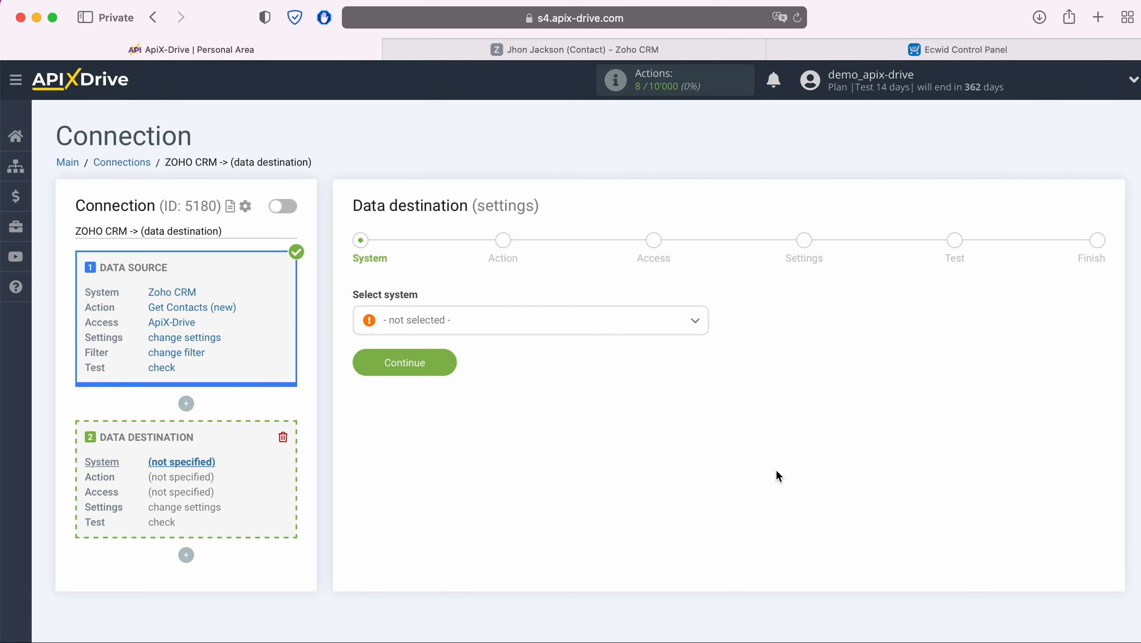
click(638, 326)
scroll(637, 409, down, 5)
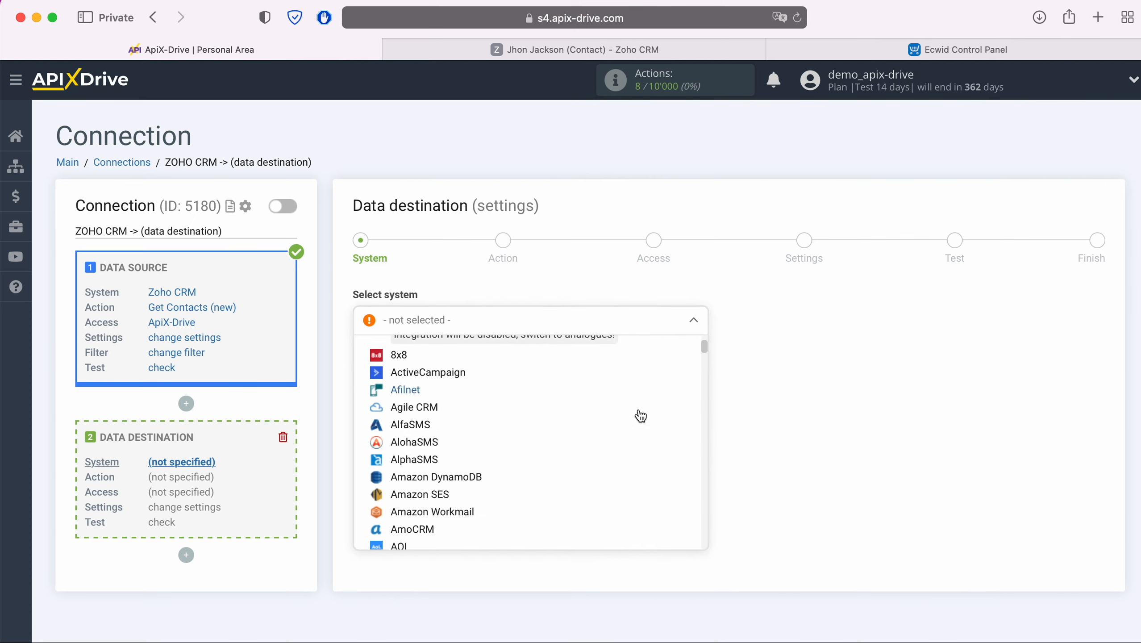
scroll(641, 417, down, 8)
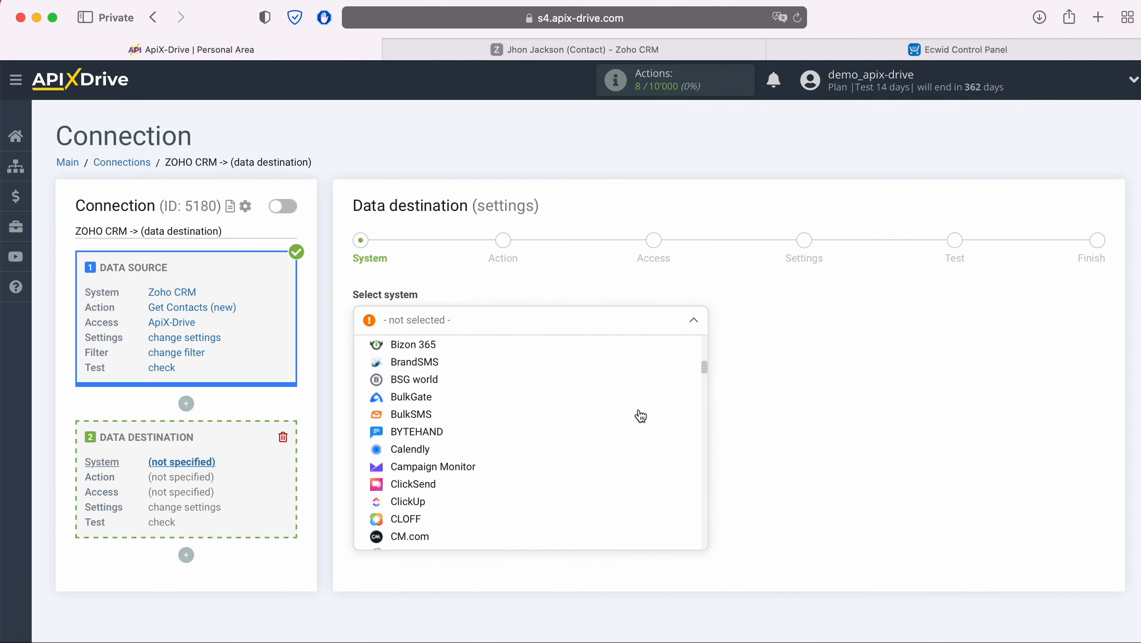
scroll(641, 417, down, 6)
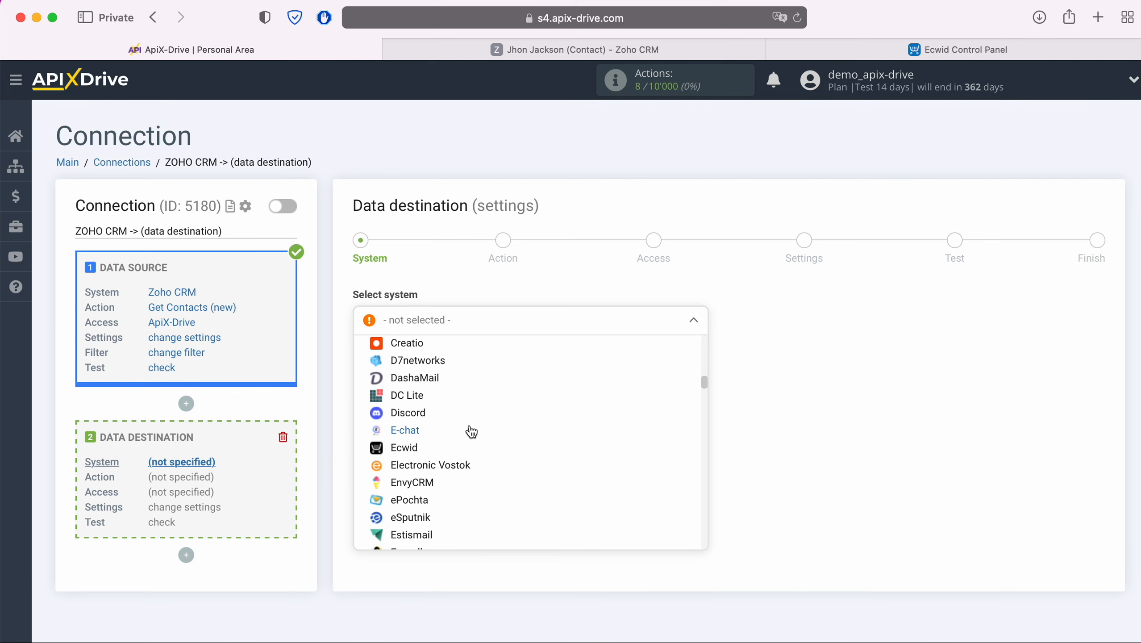
click(404, 448)
Step: Set the Ecwid action to Create Order and continue to Access
click(445, 364)
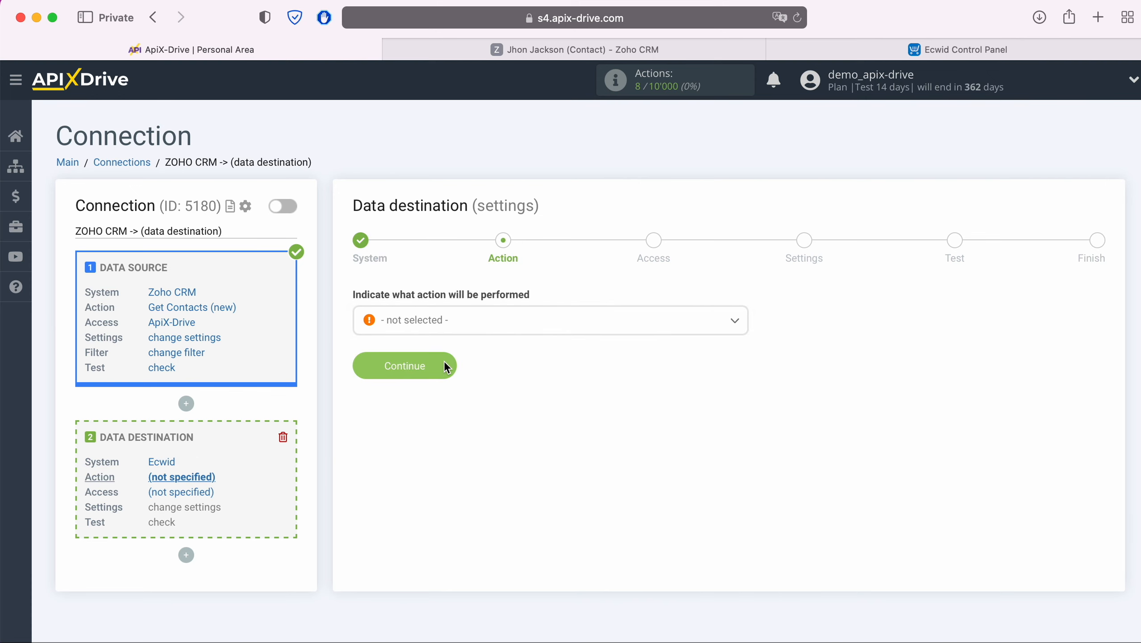
click(486, 327)
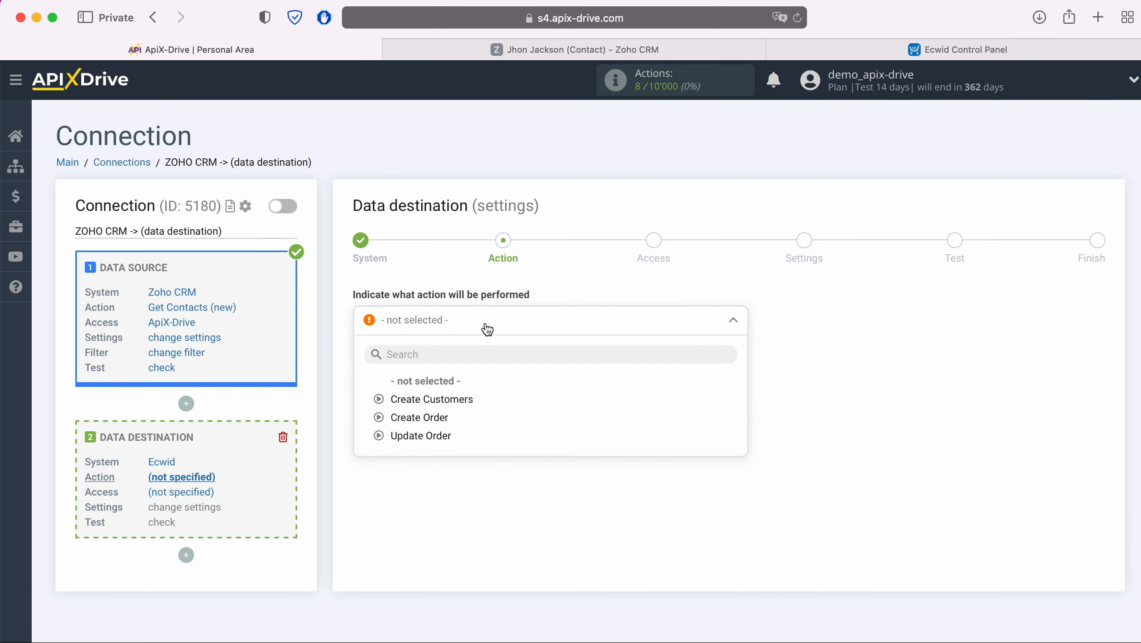
click(432, 418)
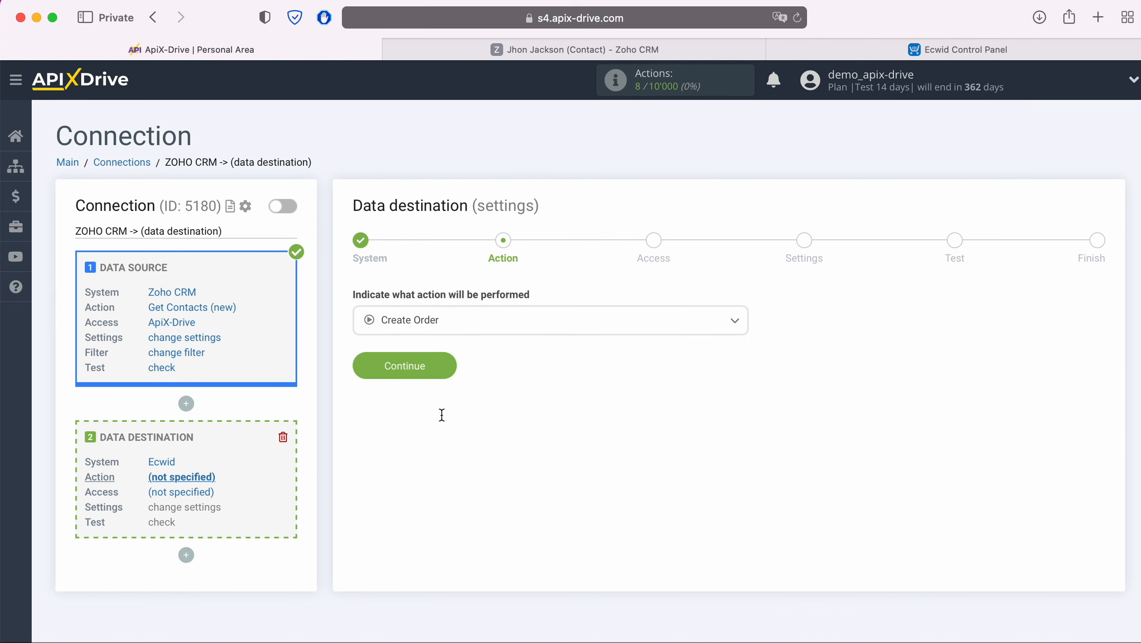
click(450, 365)
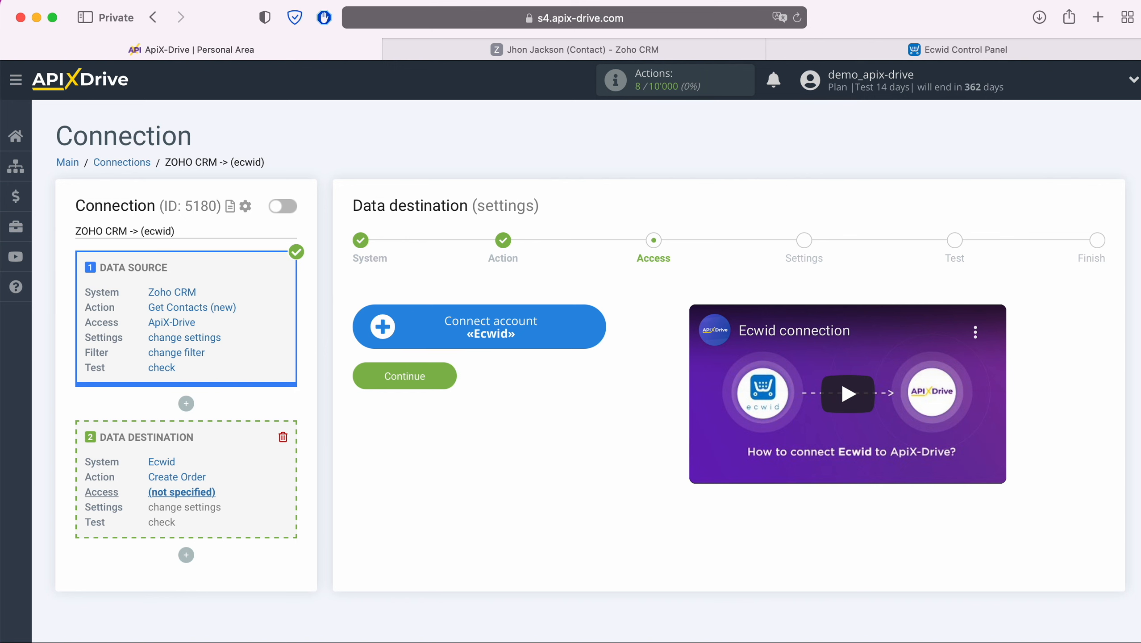
Step: Connect the Ecwid account by signing in with the store e-mail and password
click(597, 334)
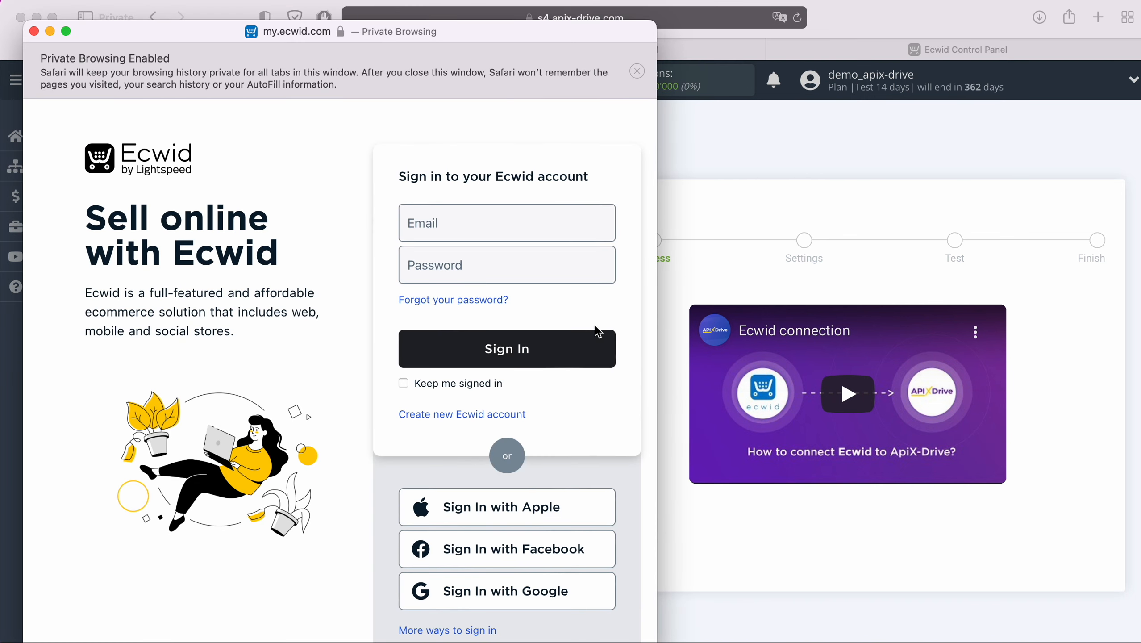
click(502, 228)
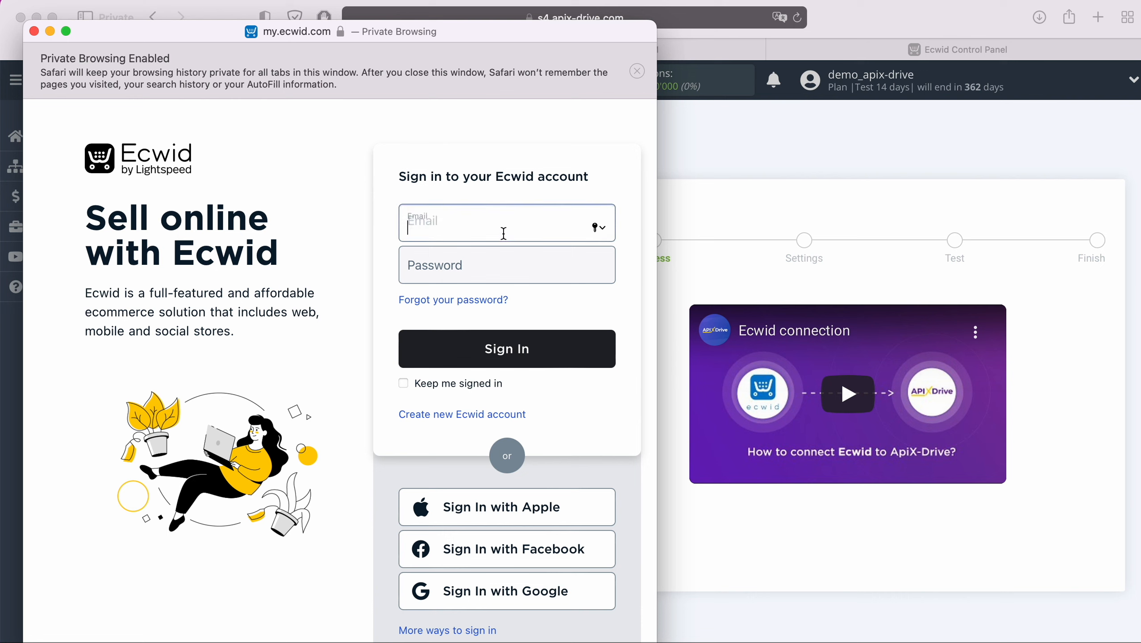
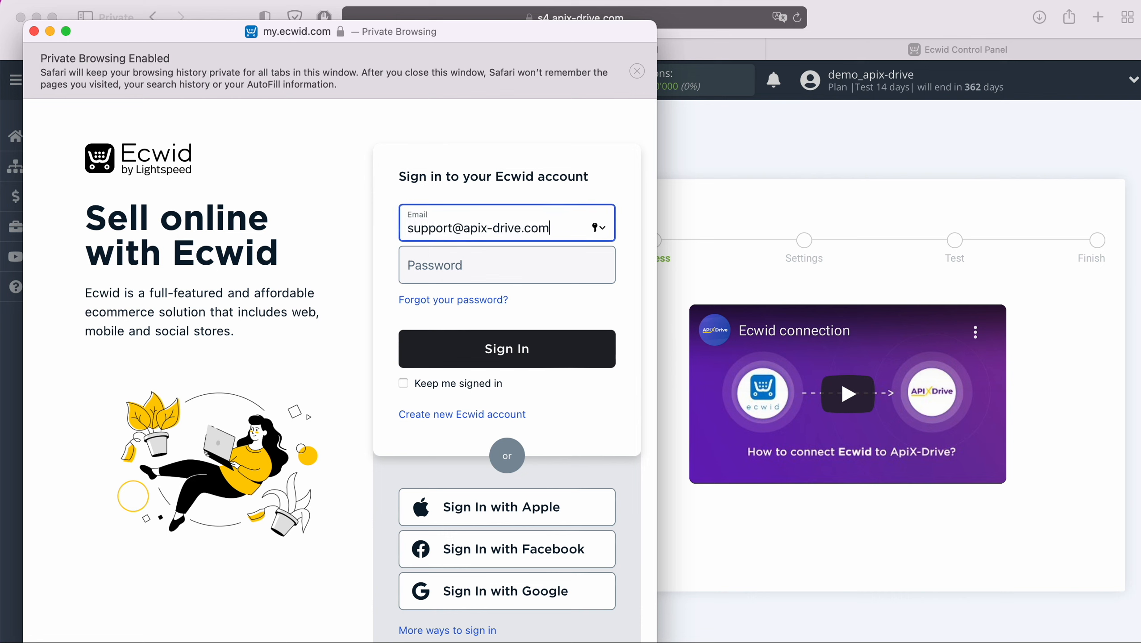
key(Tab)
text(••••••••••••)
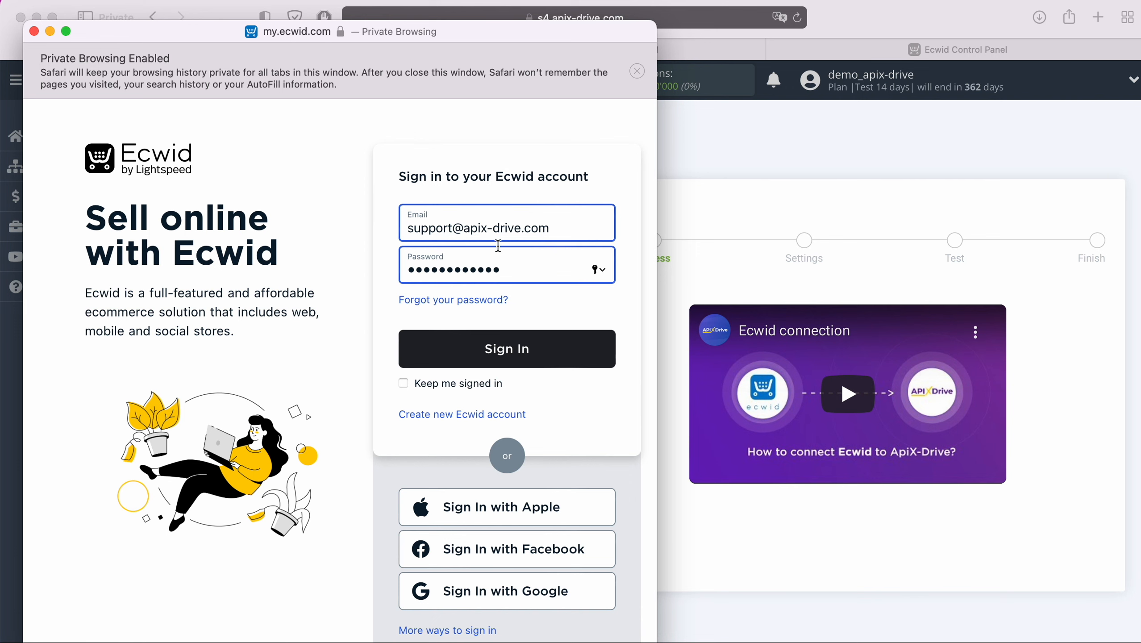
click(544, 347)
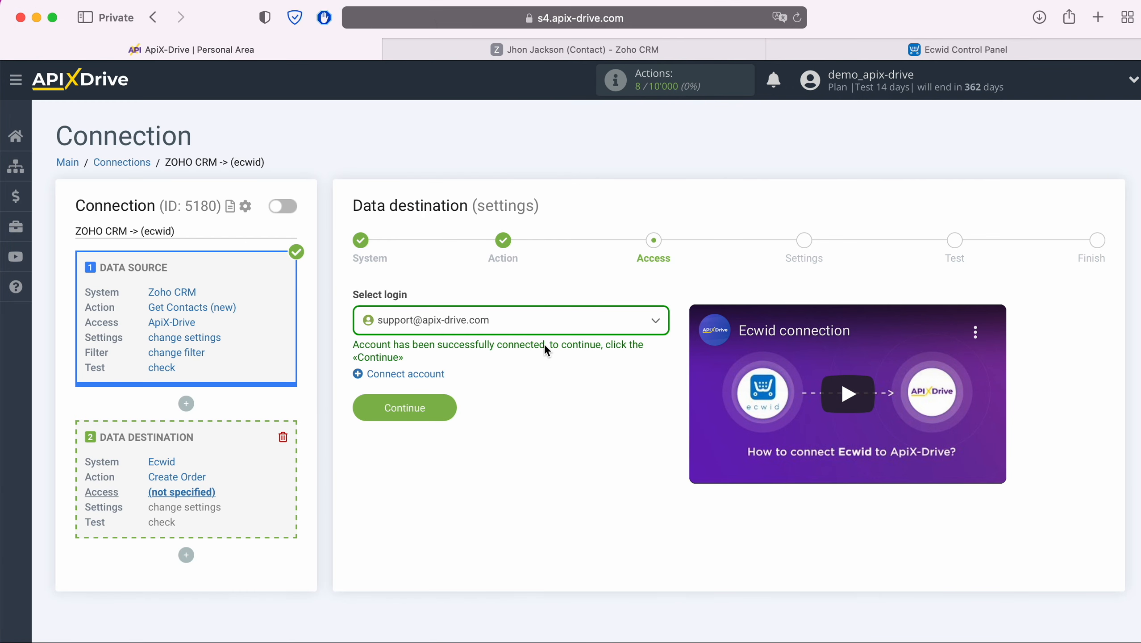
Step: Select the connected Ecwid login for the destination
click(531, 327)
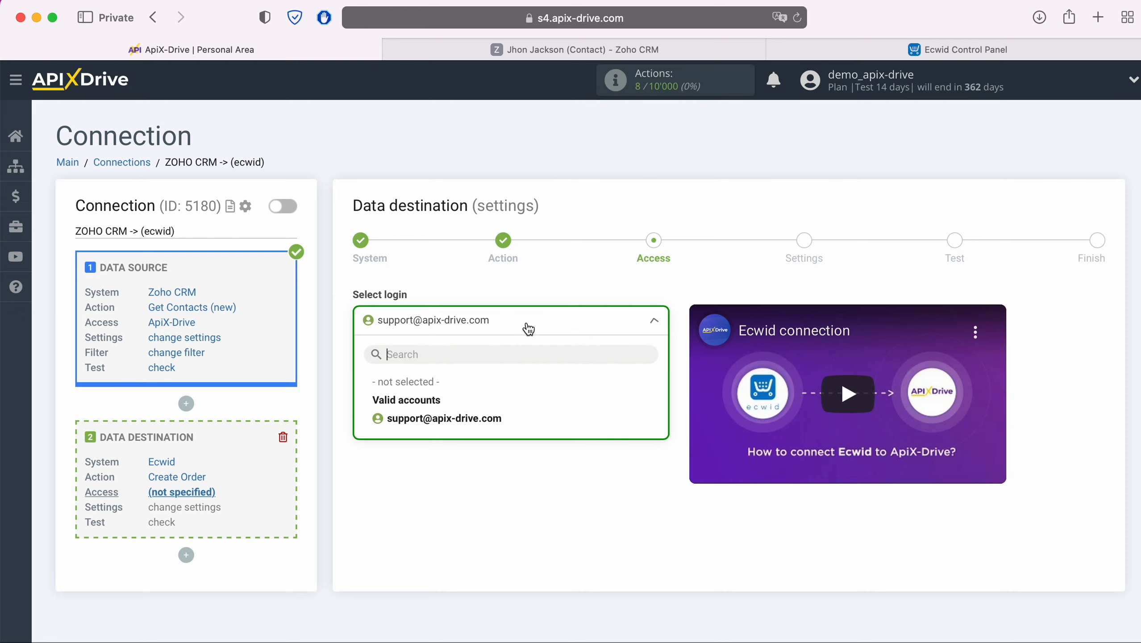
click(482, 418)
click(449, 407)
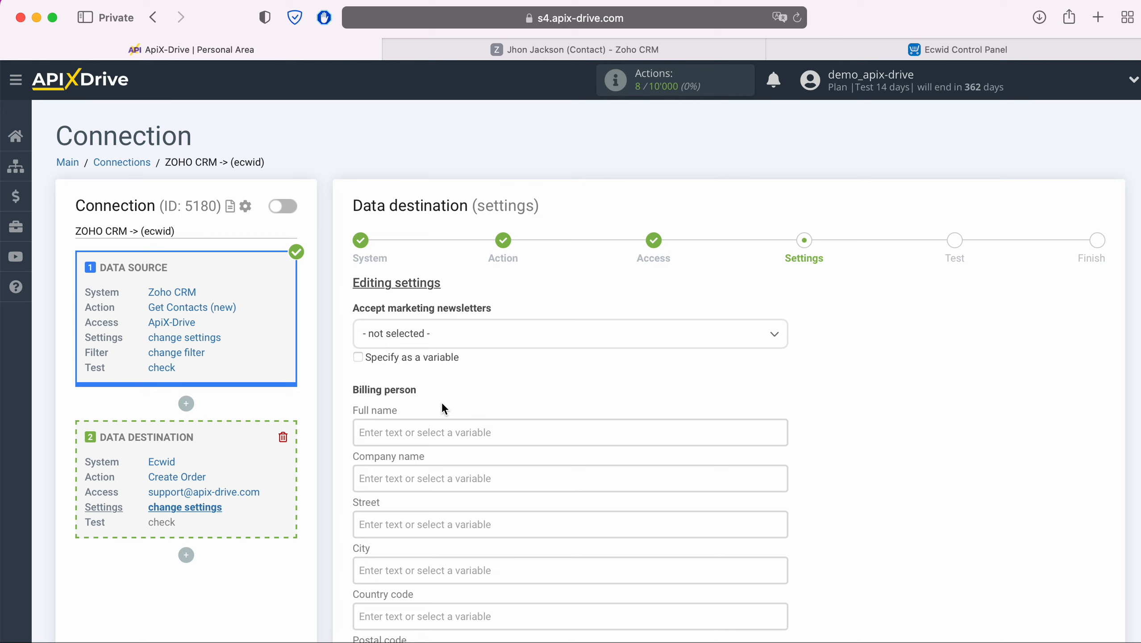
Step: Map billing Full name and Phone to the contact's Full Name and Mobile
click(430, 428)
scroll(650, 399, down, 5)
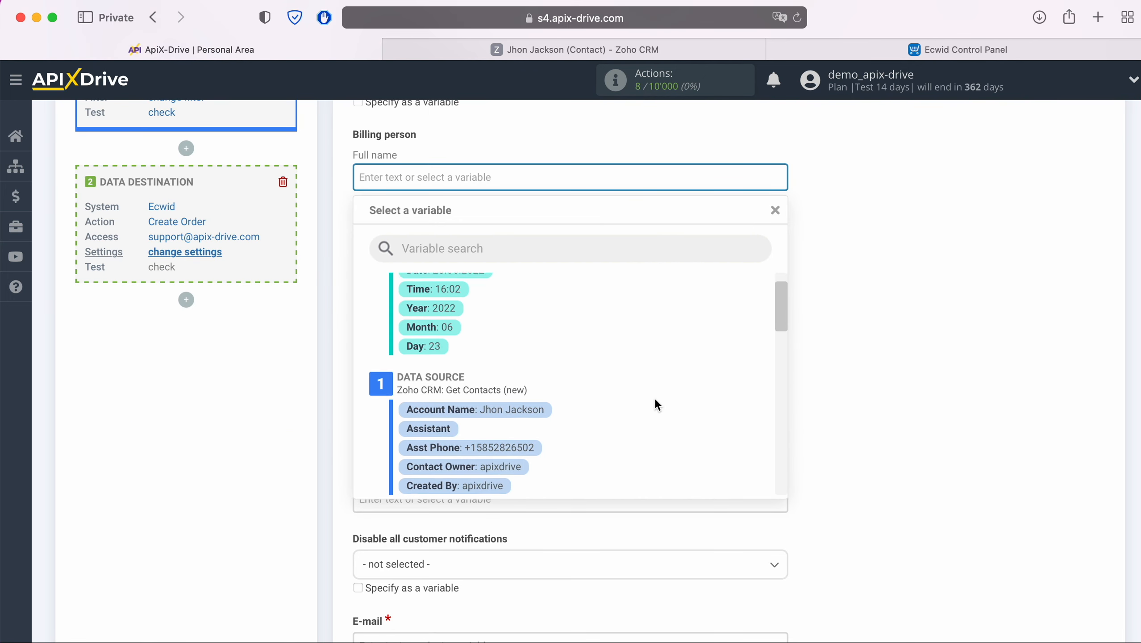
scroll(648, 396, down, 4)
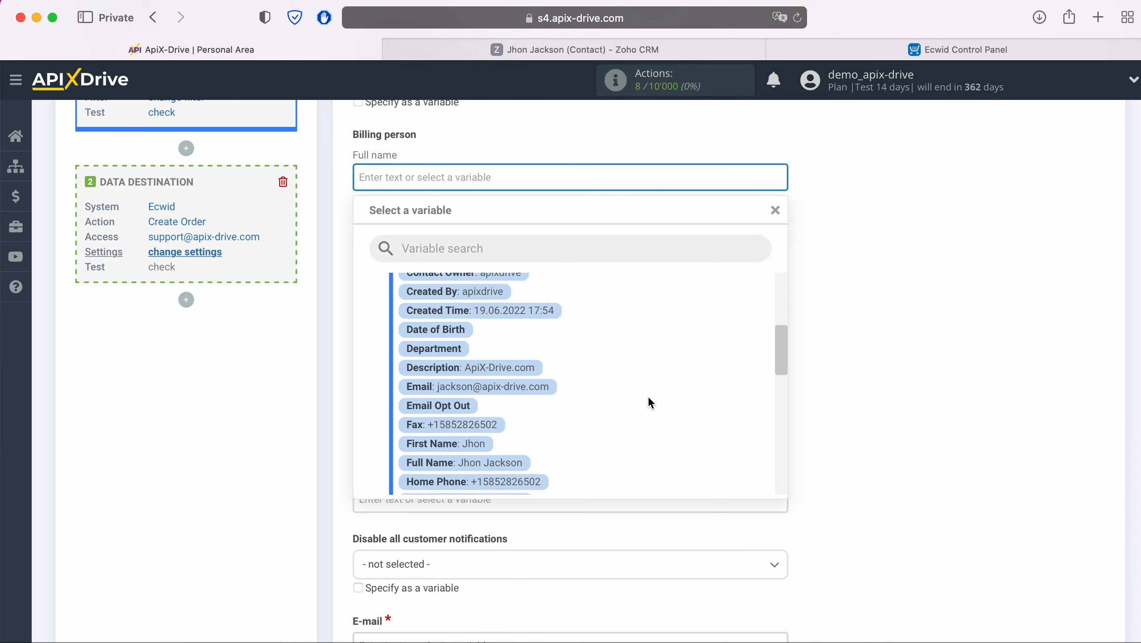
click(511, 420)
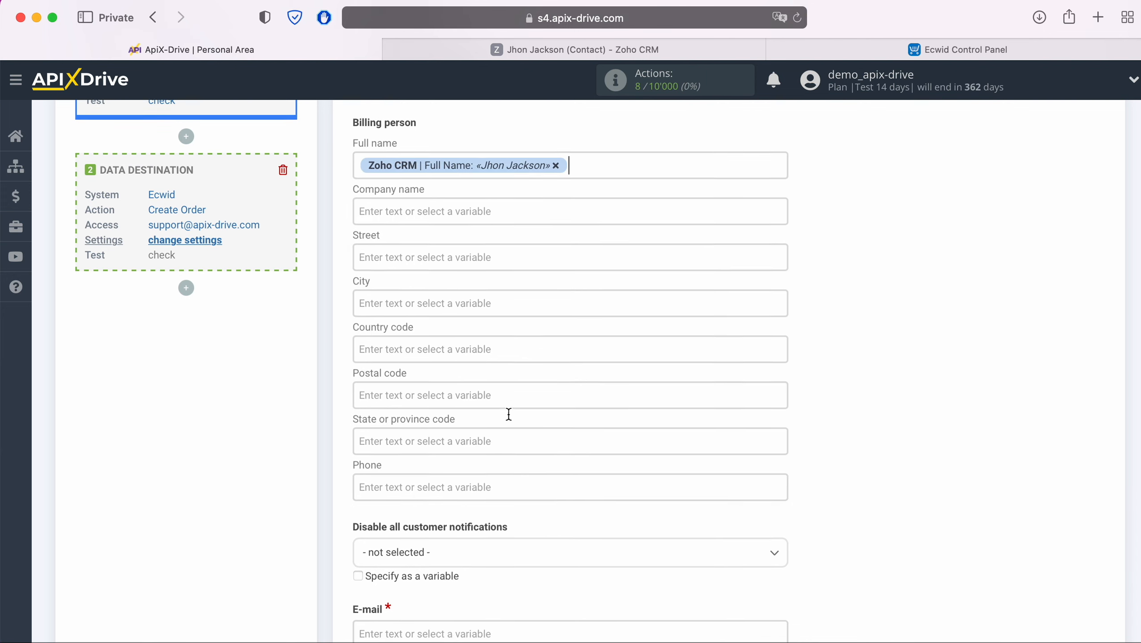
scroll(507, 412, down, 3)
click(453, 375)
scroll(455, 376, down, 4)
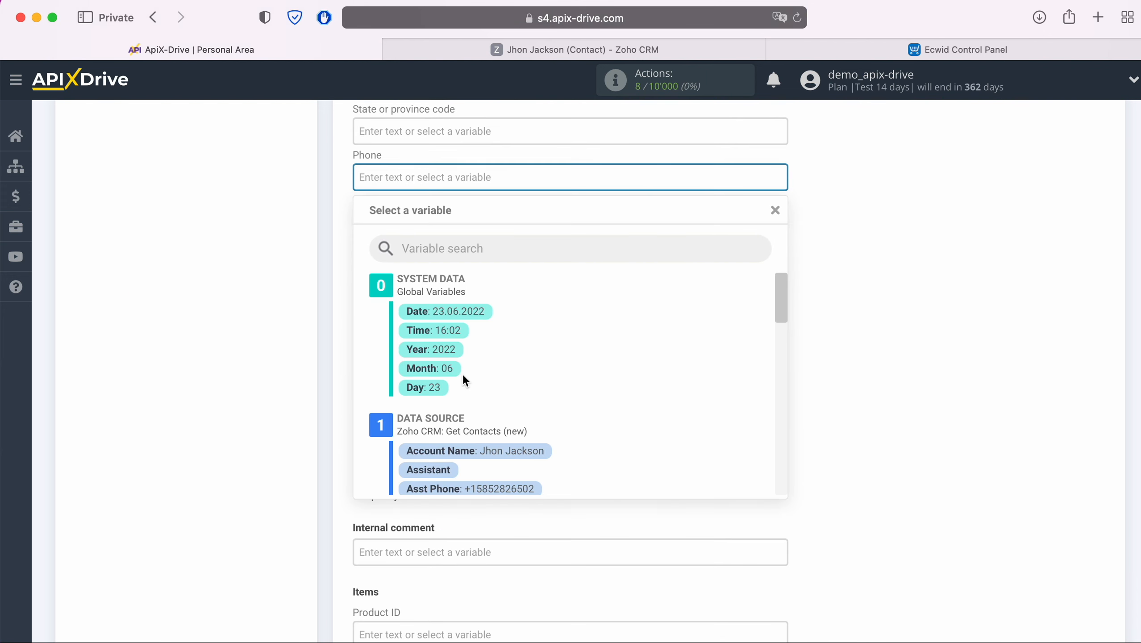
scroll(679, 367, down, 6)
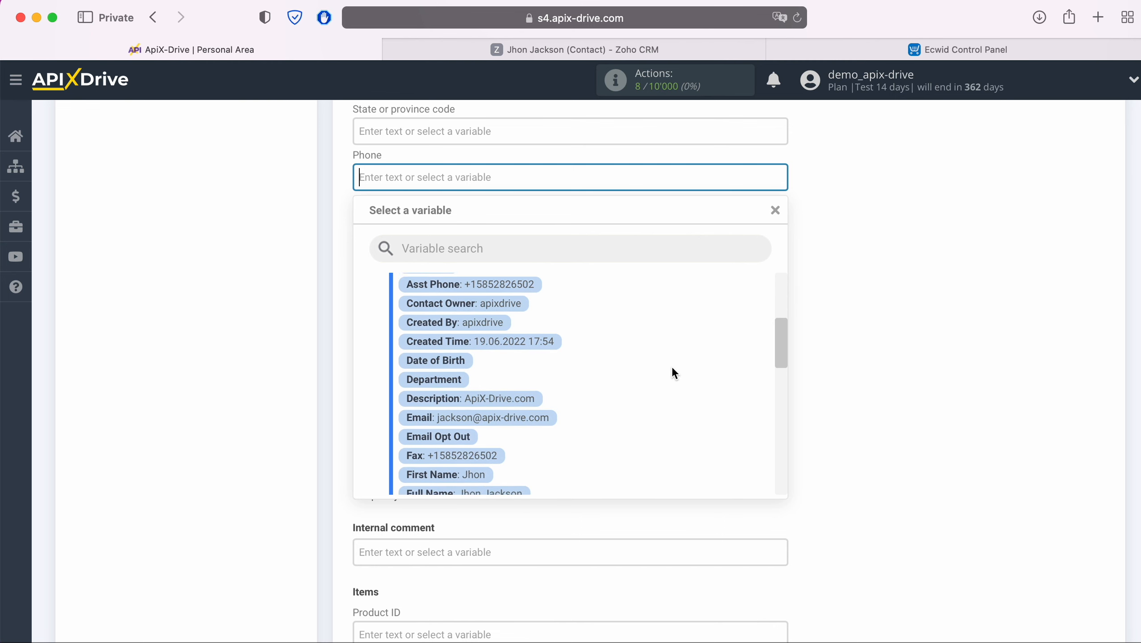
scroll(672, 370, down, 6)
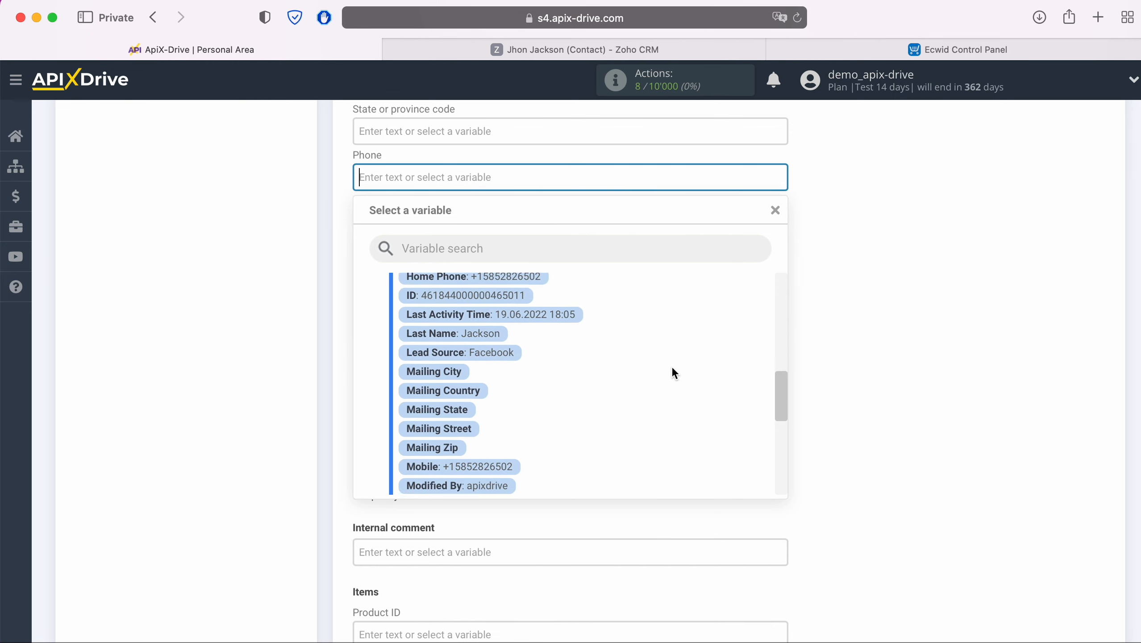
click(509, 441)
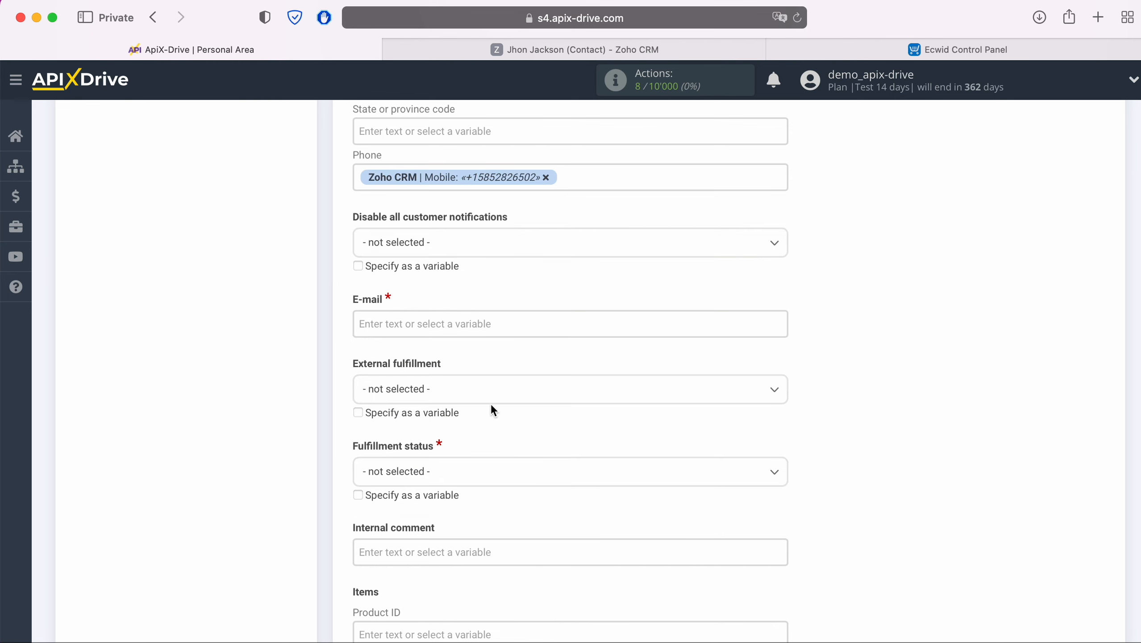
Step: Map E-mail to the contact's Email and set Fulfillment status to Awaiting processing
click(473, 324)
scroll(544, 360, down, 8)
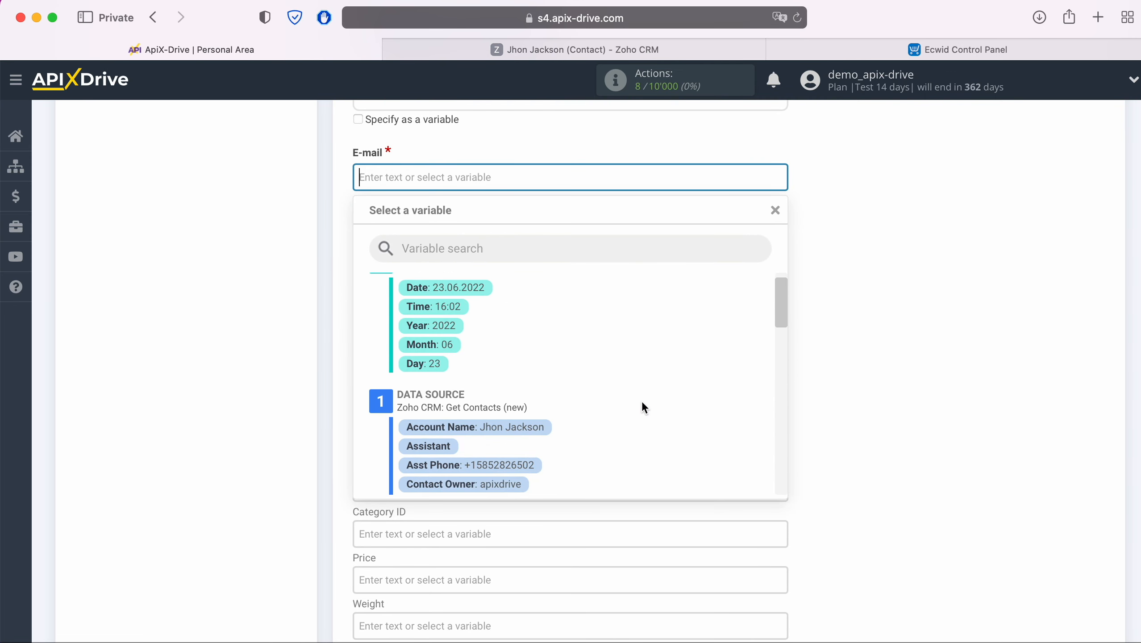
scroll(642, 404, down, 2)
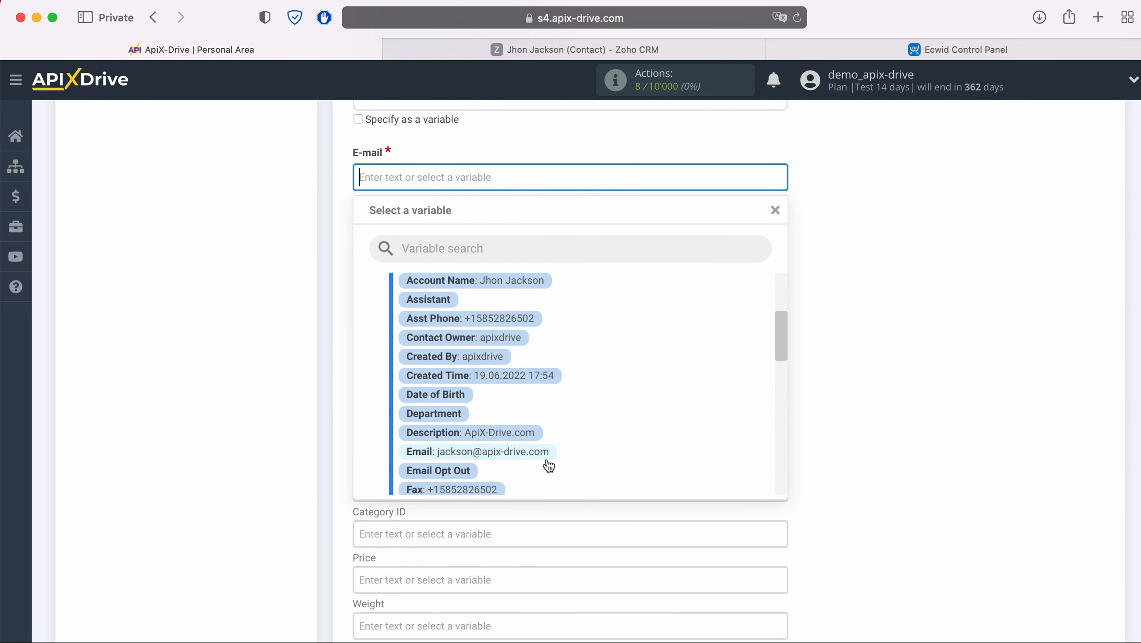
click(495, 451)
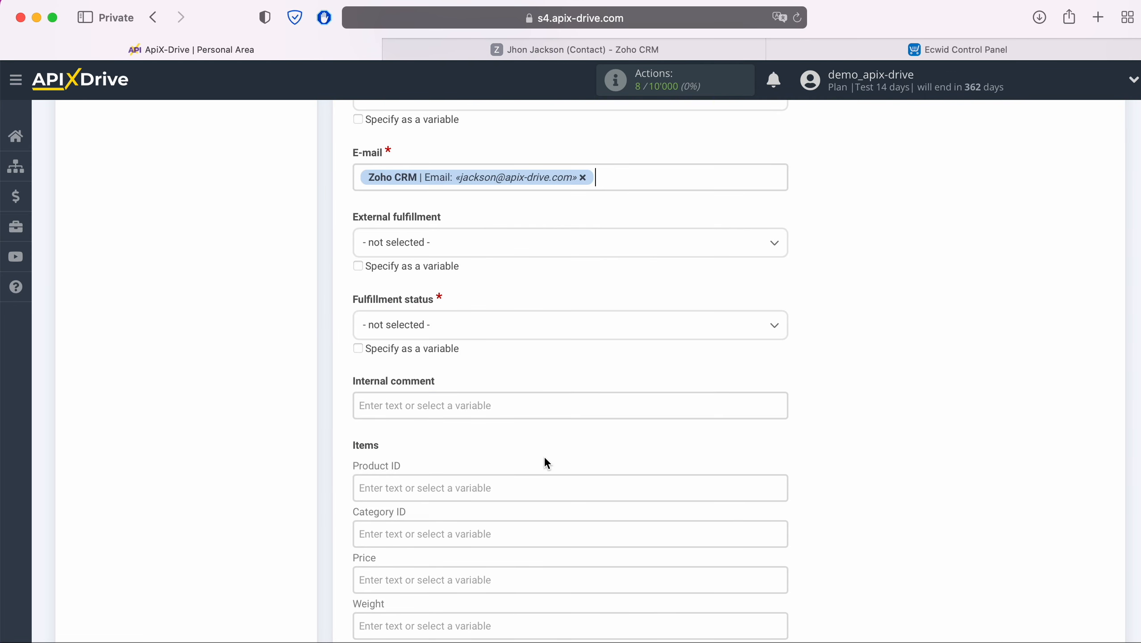
click(476, 326)
click(435, 408)
scroll(435, 405, down, 5)
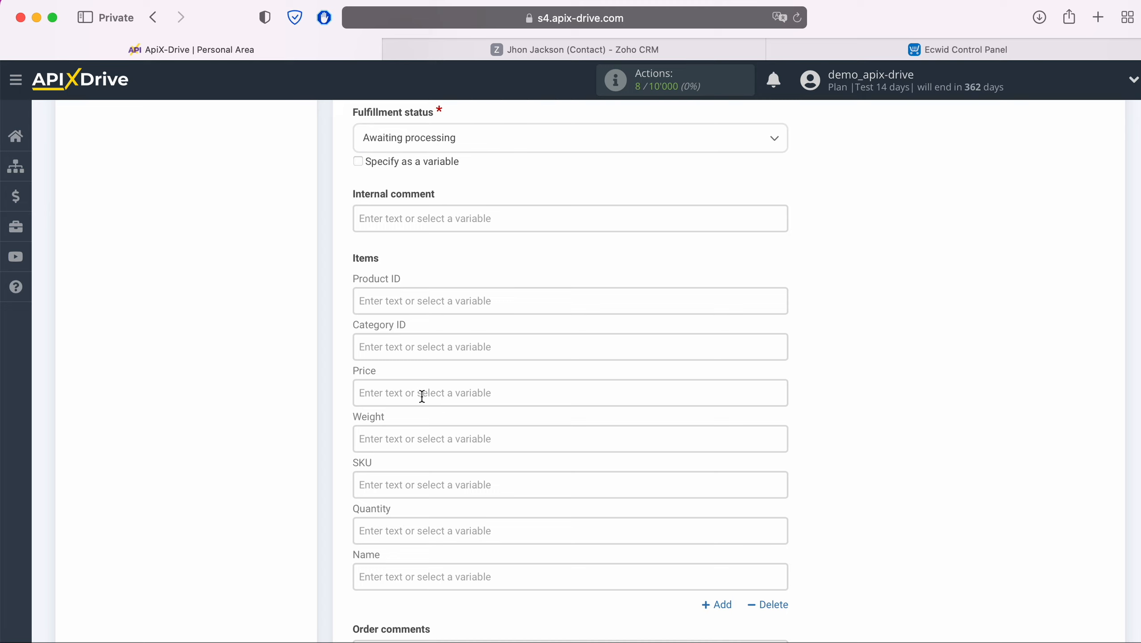
Step: Fill the order item with Price 100, Quantity 1 and Name 'iPhone 4S'
click(421, 395)
text(100)
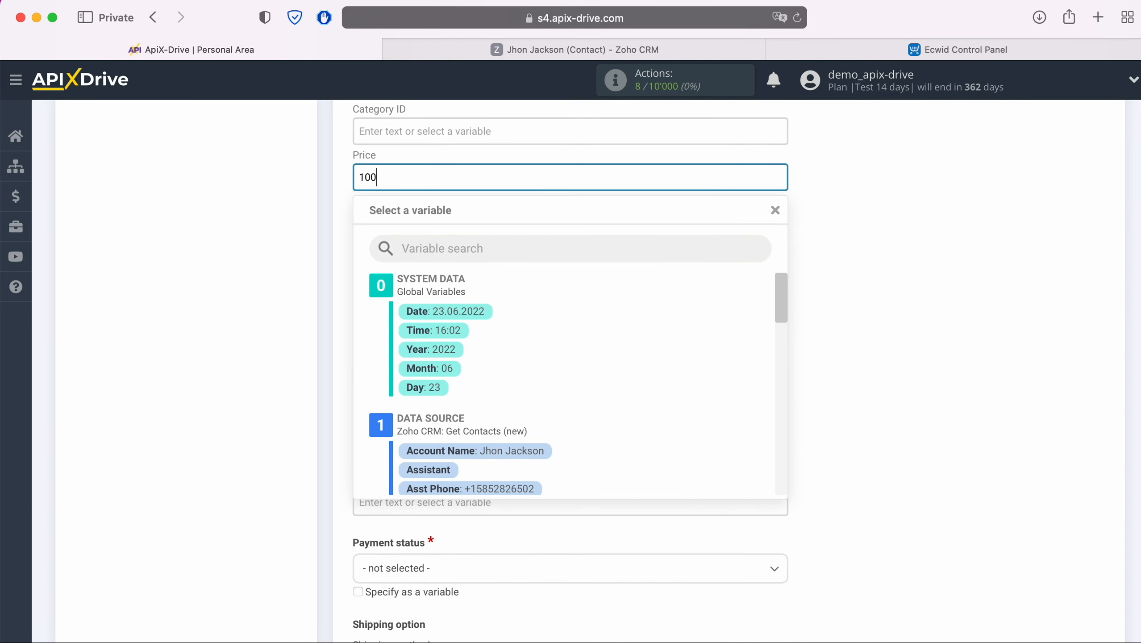
click(334, 357)
click(400, 317)
text(1)
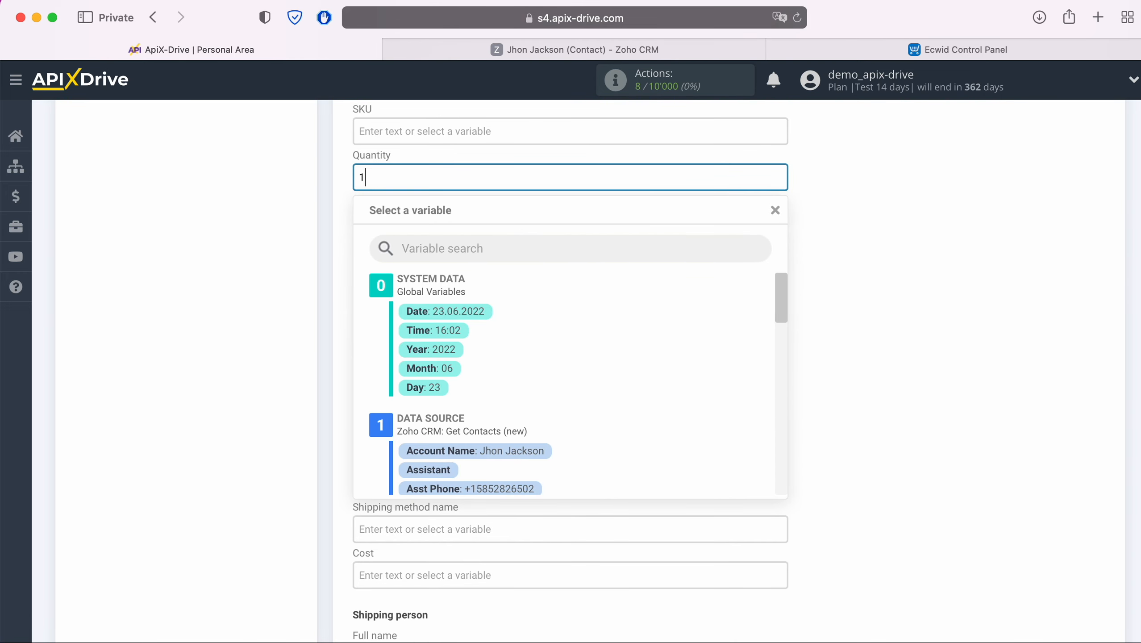
click(303, 286)
click(401, 226)
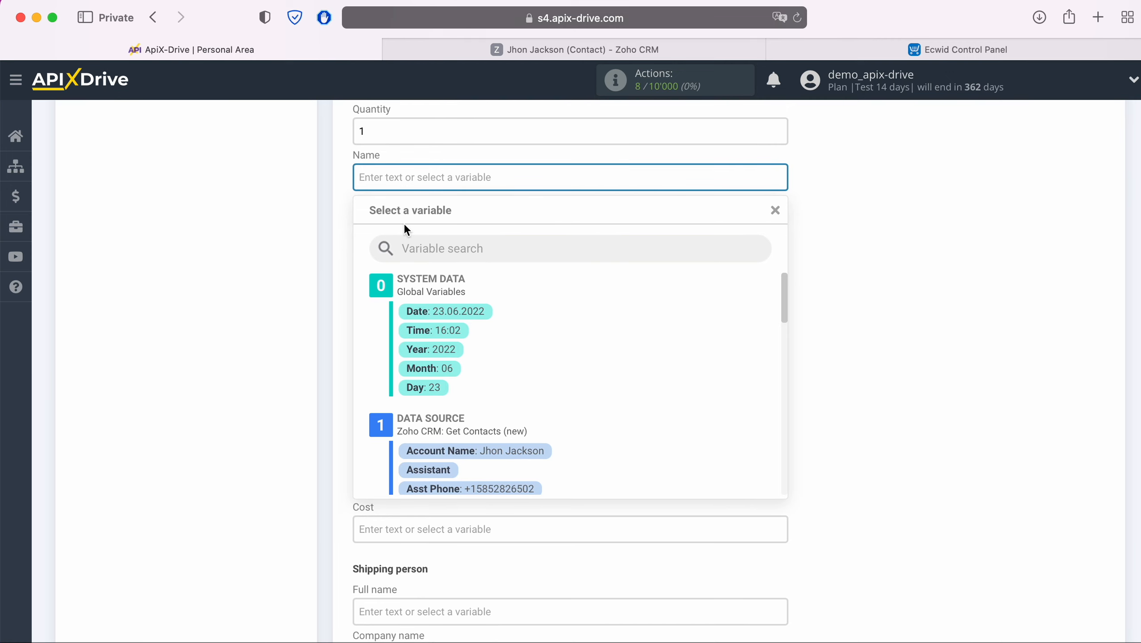
text(iPhone 4)
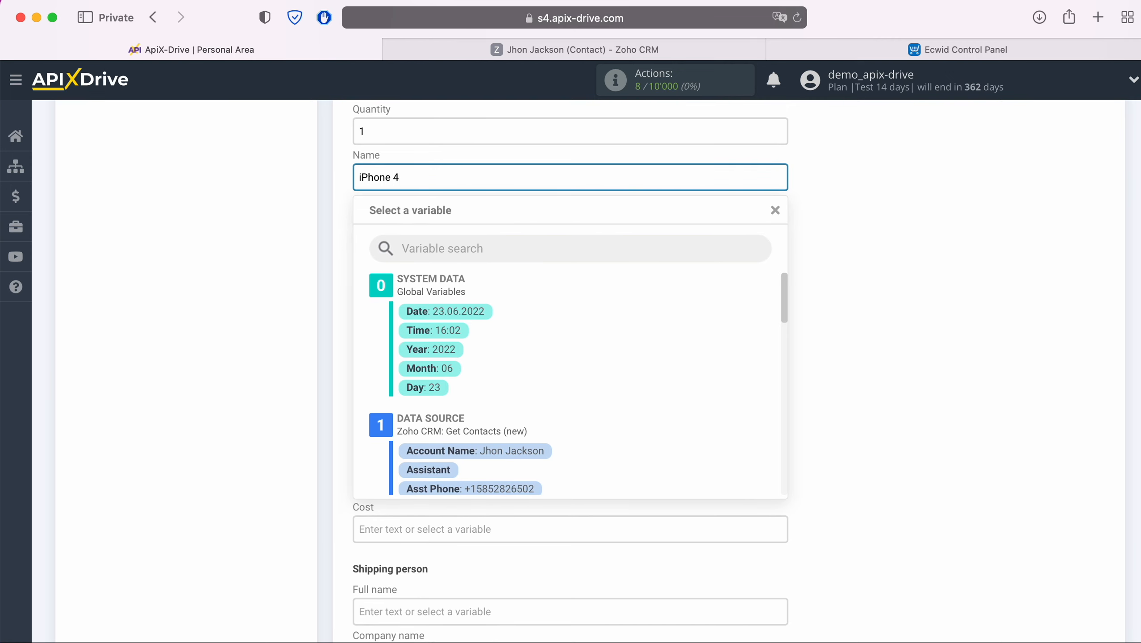
text(S)
click(311, 255)
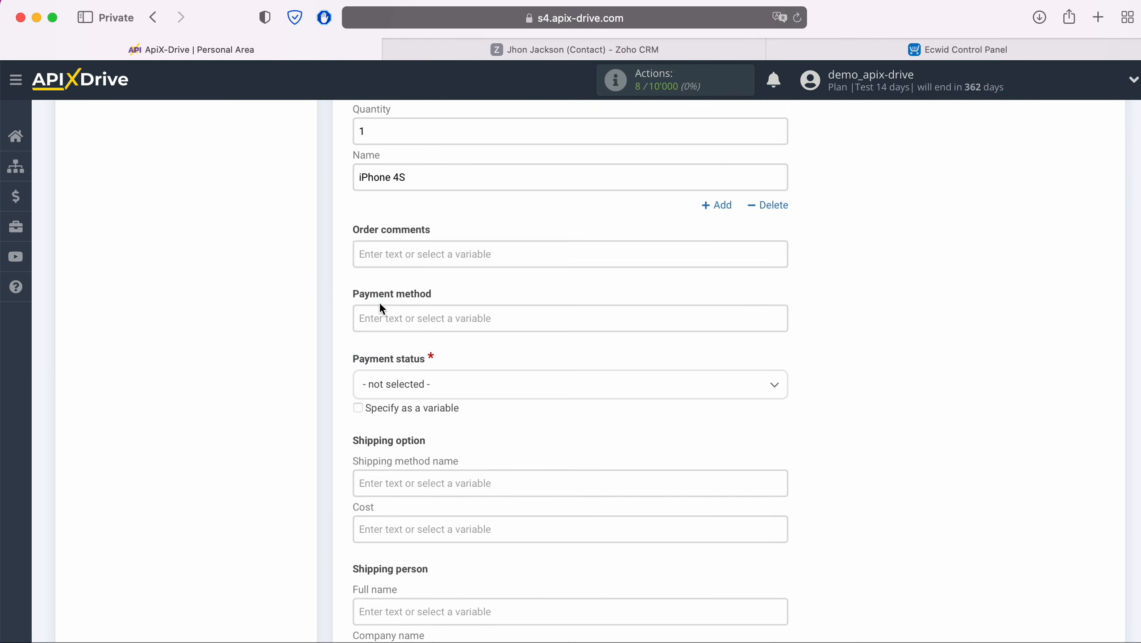
scroll(490, 306, down, 3)
Step: Set the order's Payment status to Awaiting payment
click(463, 292)
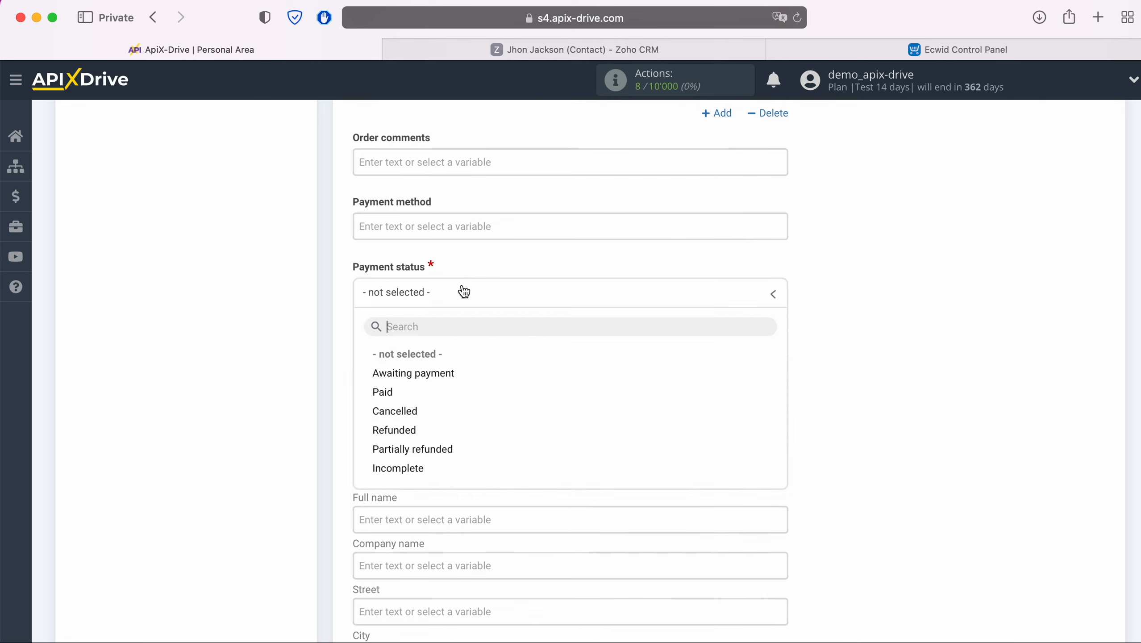
click(425, 372)
scroll(463, 358, down, 3)
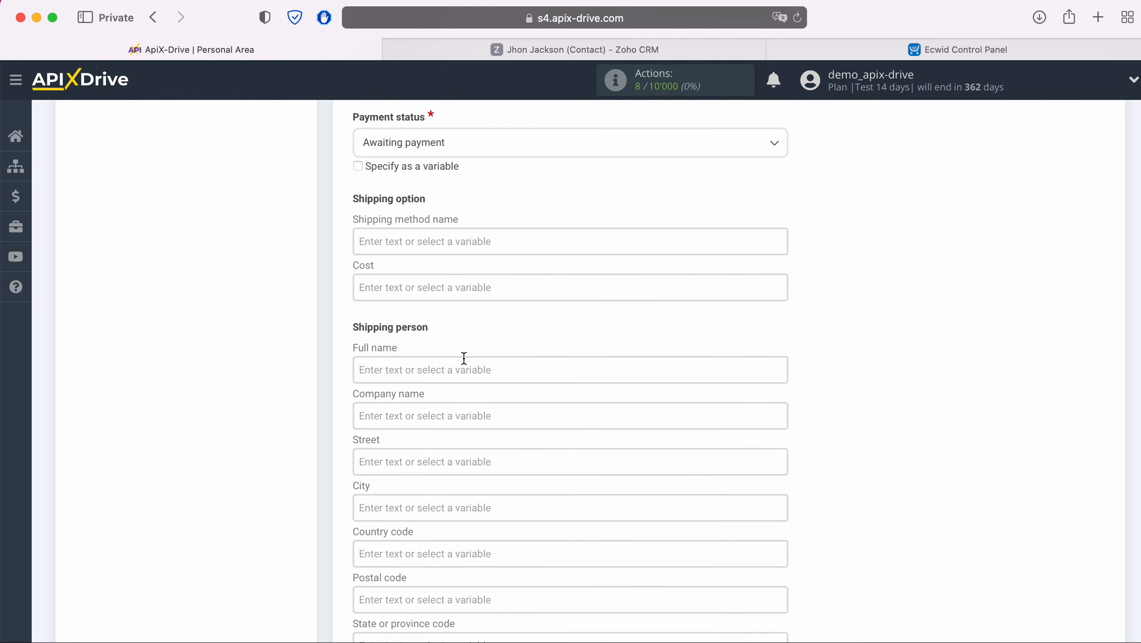
click(446, 365)
Step: Map shipping Full name and Phone to the contact's Full Name and Mobile
scroll(573, 356, down, 1)
scroll(573, 356, down, 5)
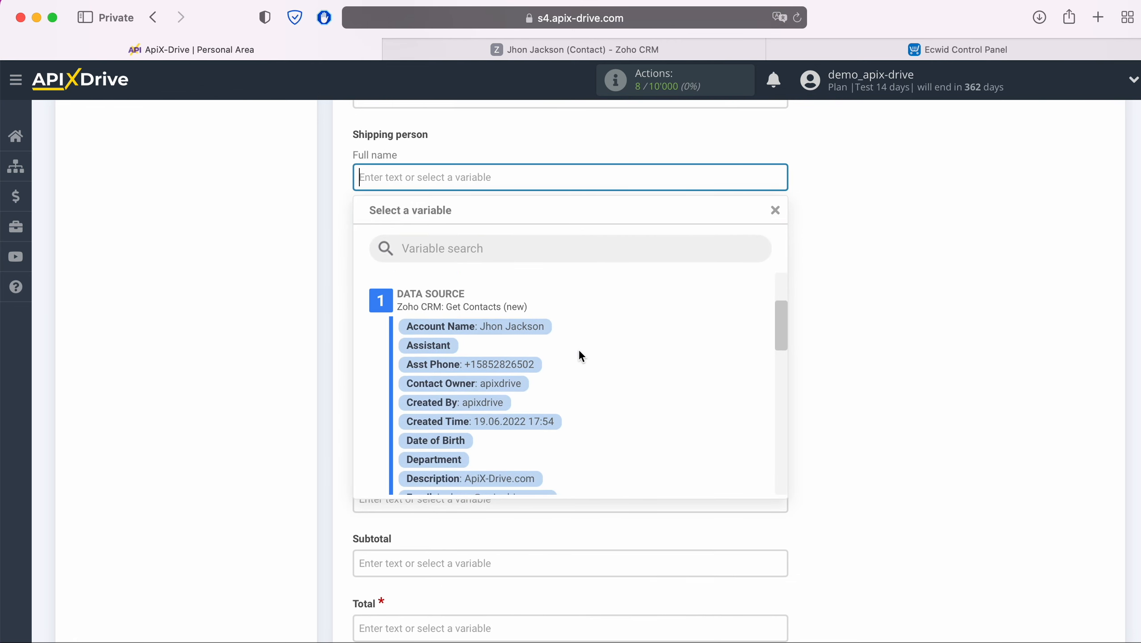
scroll(573, 354, down, 1)
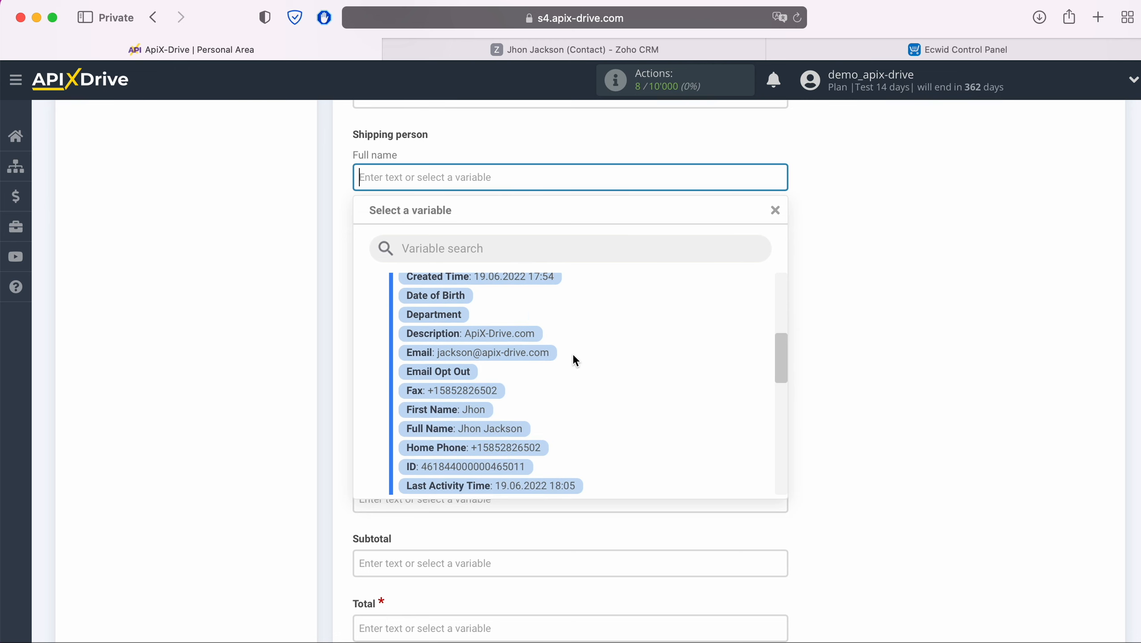
click(508, 432)
scroll(510, 412, down, 3)
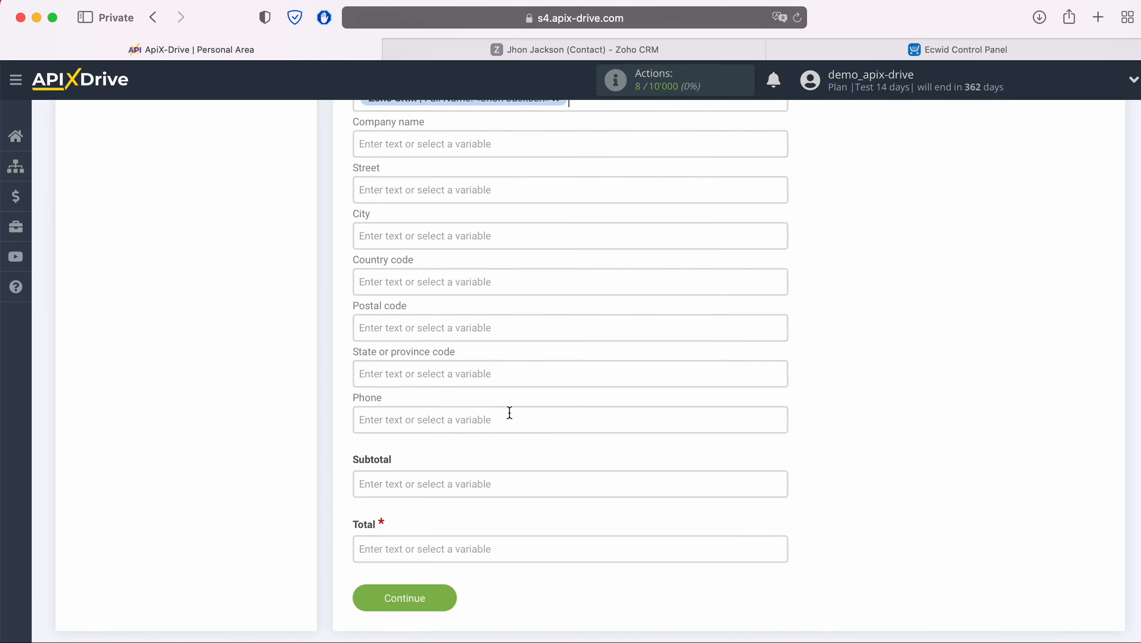
click(491, 415)
scroll(609, 382, down, 5)
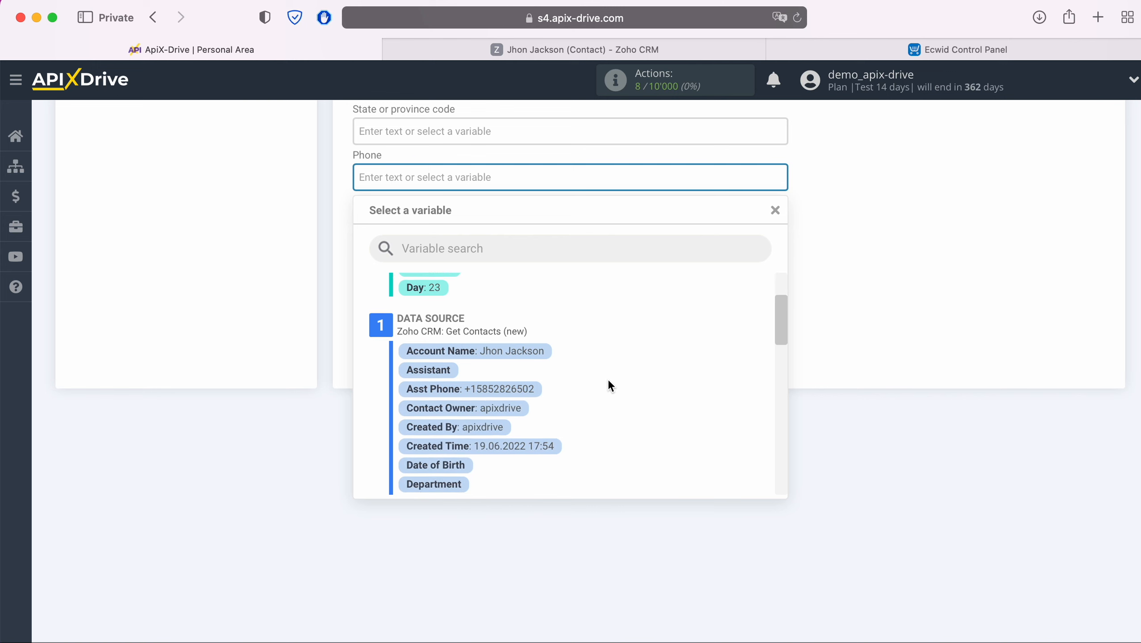
scroll(610, 385, down, 4)
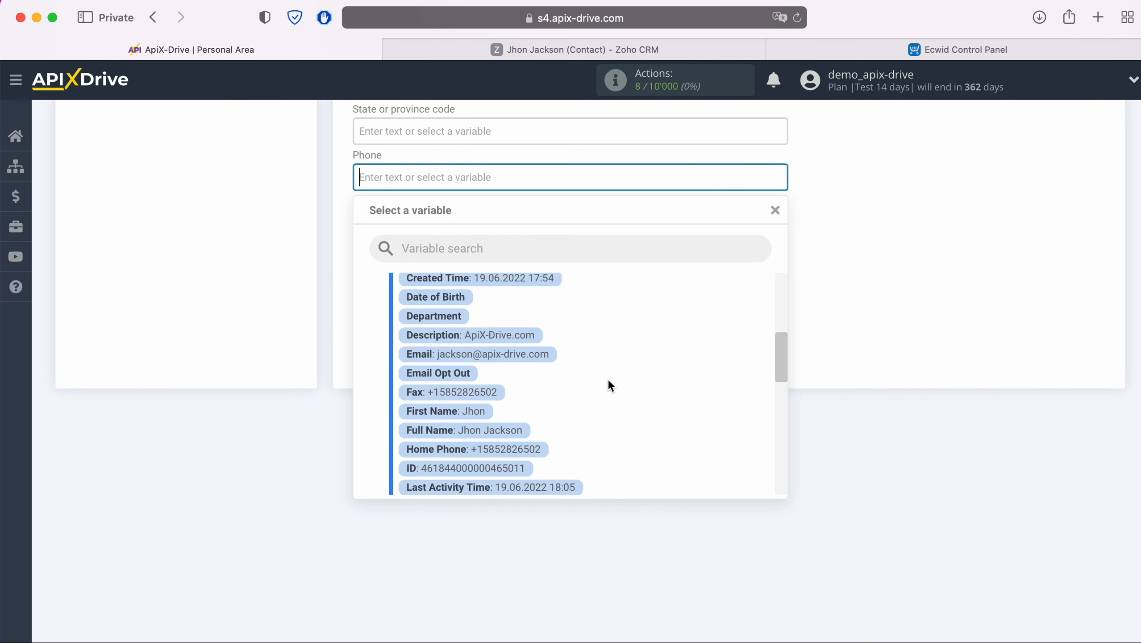
scroll(608, 379, down, 2)
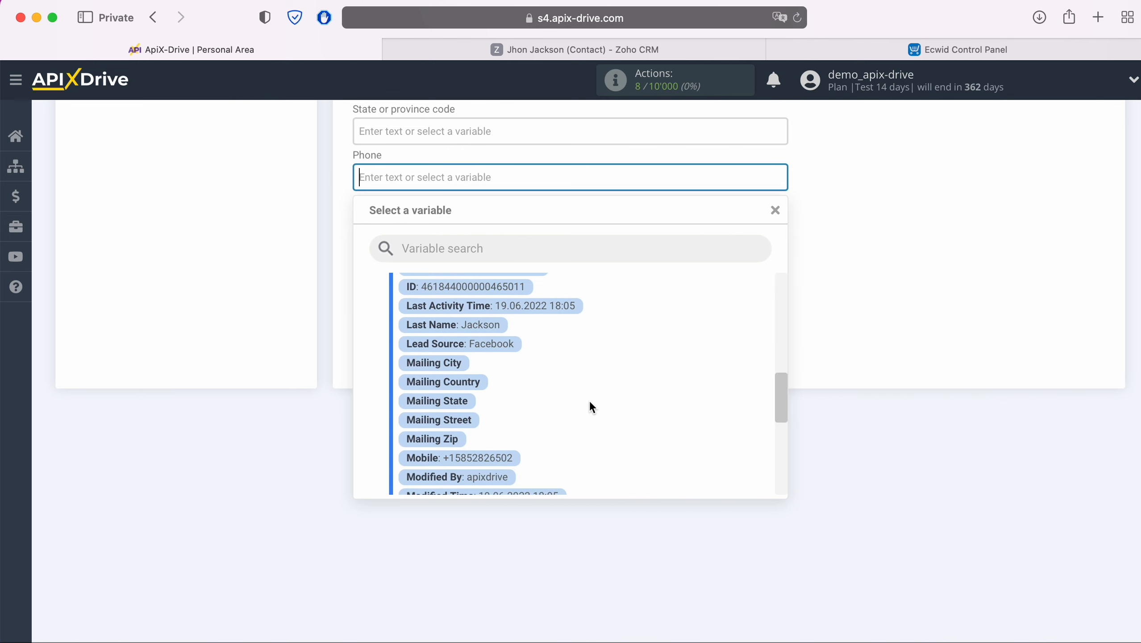
click(499, 459)
Step: Enter 100 as the order Total
click(427, 306)
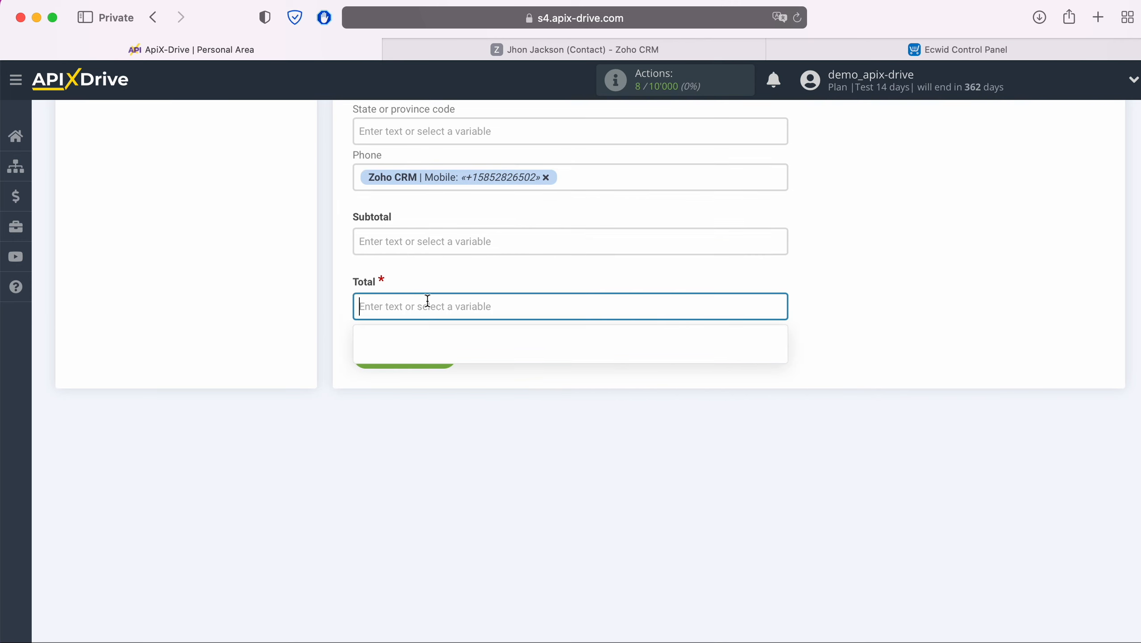
text(100)
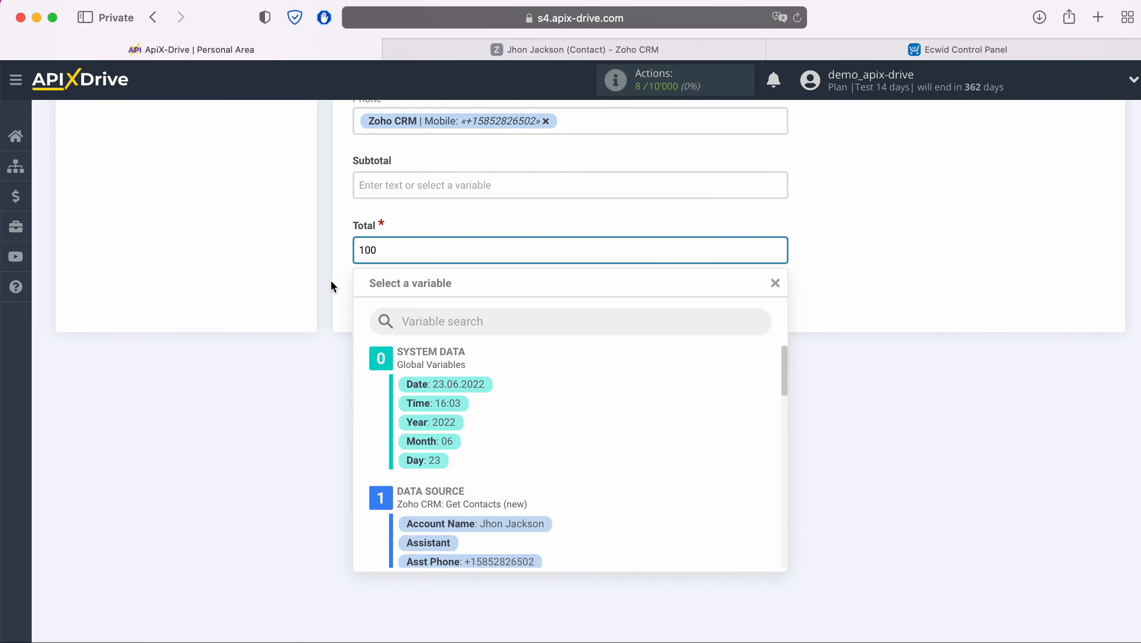
click(321, 277)
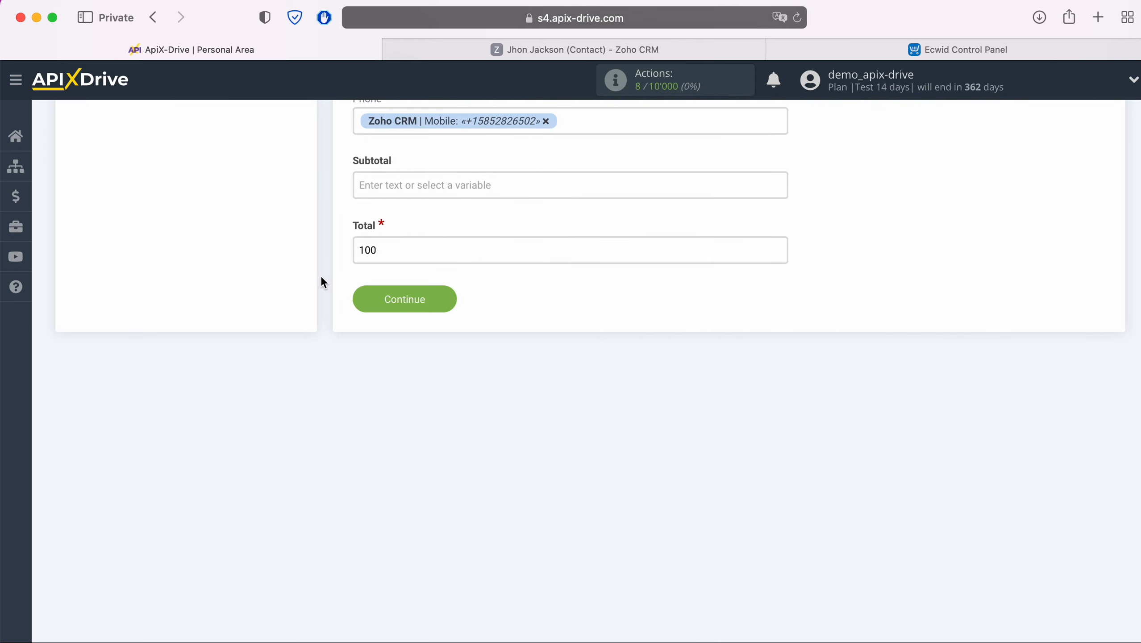
Step: Save the mapping, send the test order data to Ecwid, and view the Ecwid Orders page
click(443, 297)
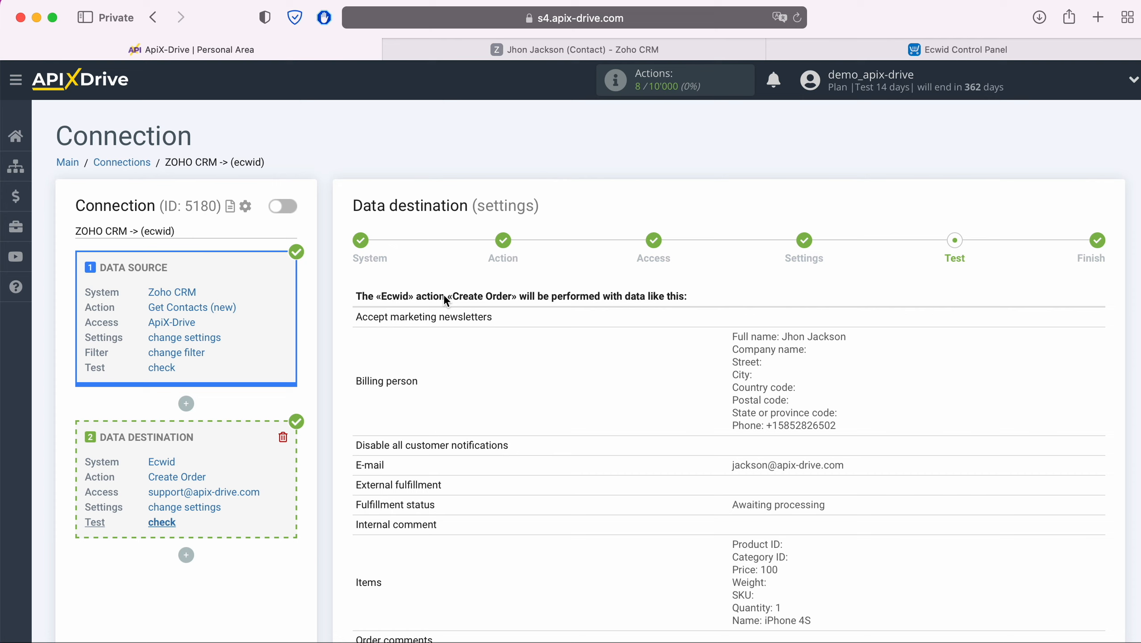
scroll(444, 299, down, 5)
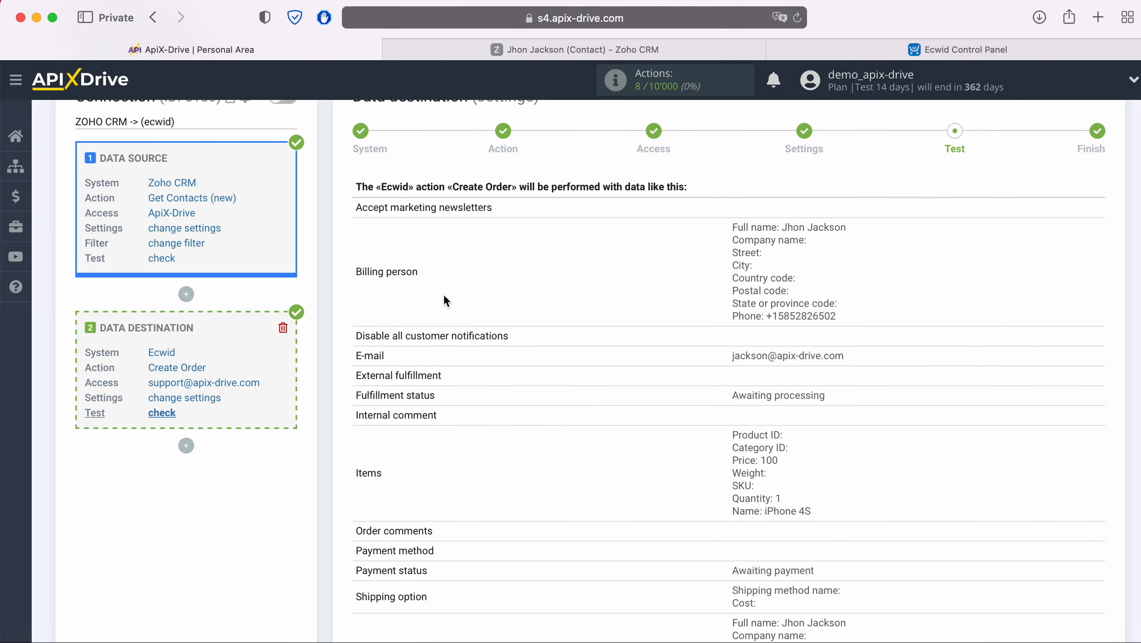
scroll(443, 300, down, 3)
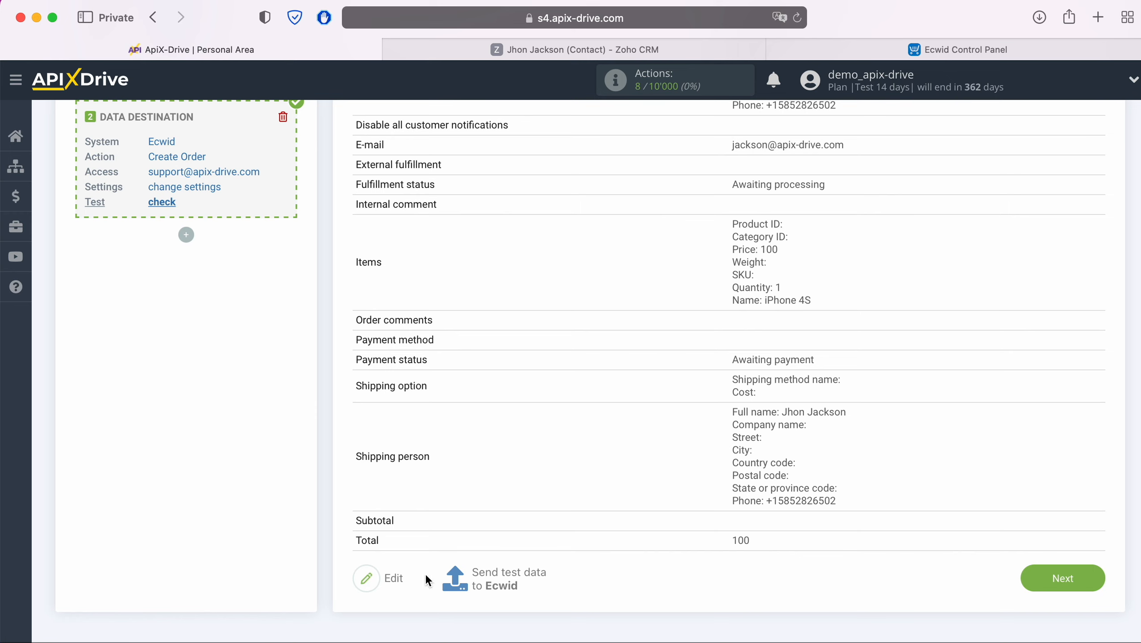
click(506, 574)
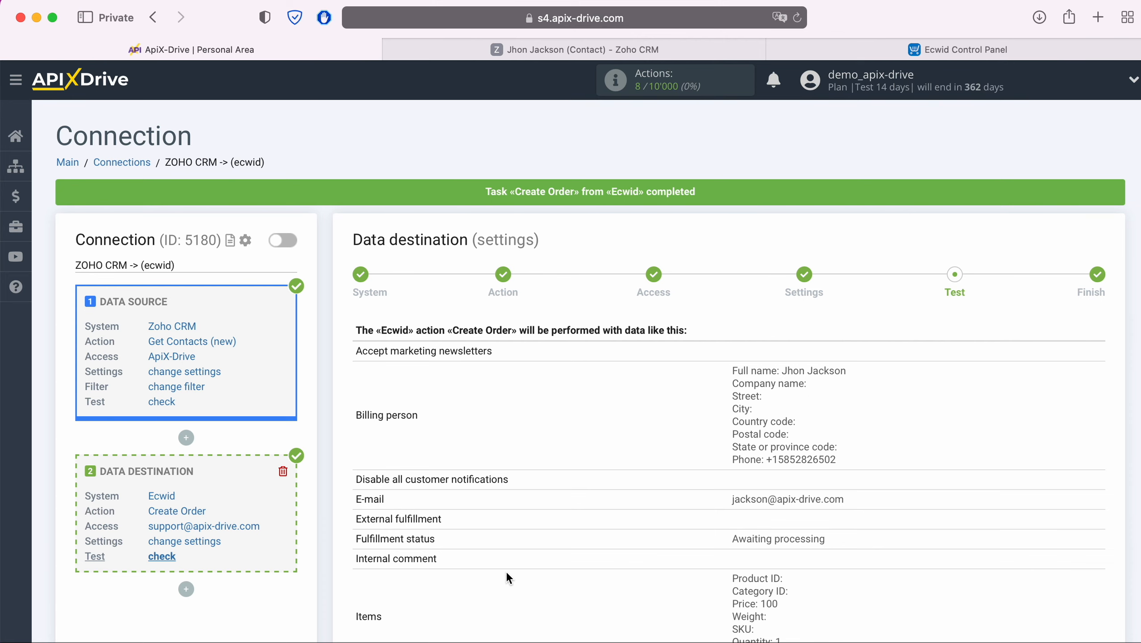
click(922, 42)
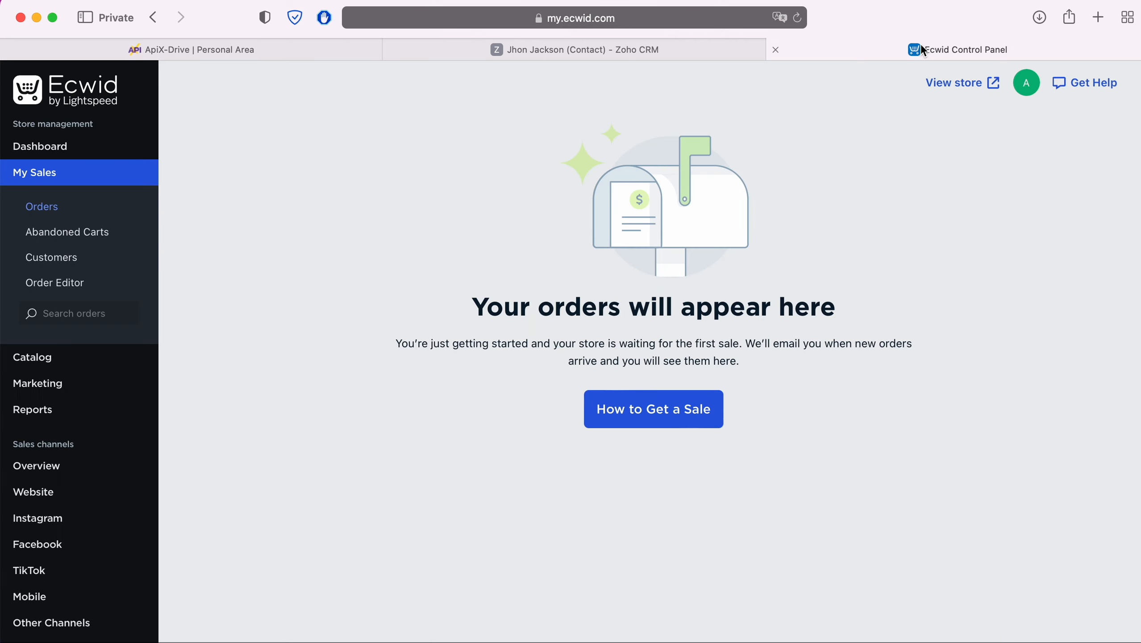
Step: Reload Ecwid Orders and check Customers to find test order #142 for $100.00, then return to ApiX-Drive
click(797, 17)
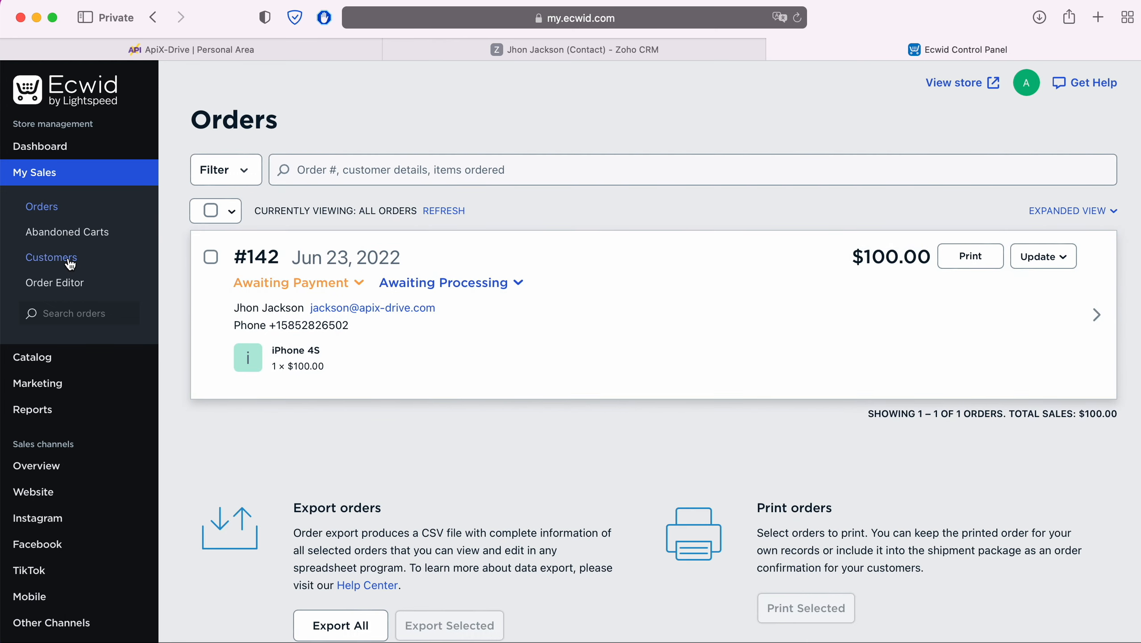
click(70, 261)
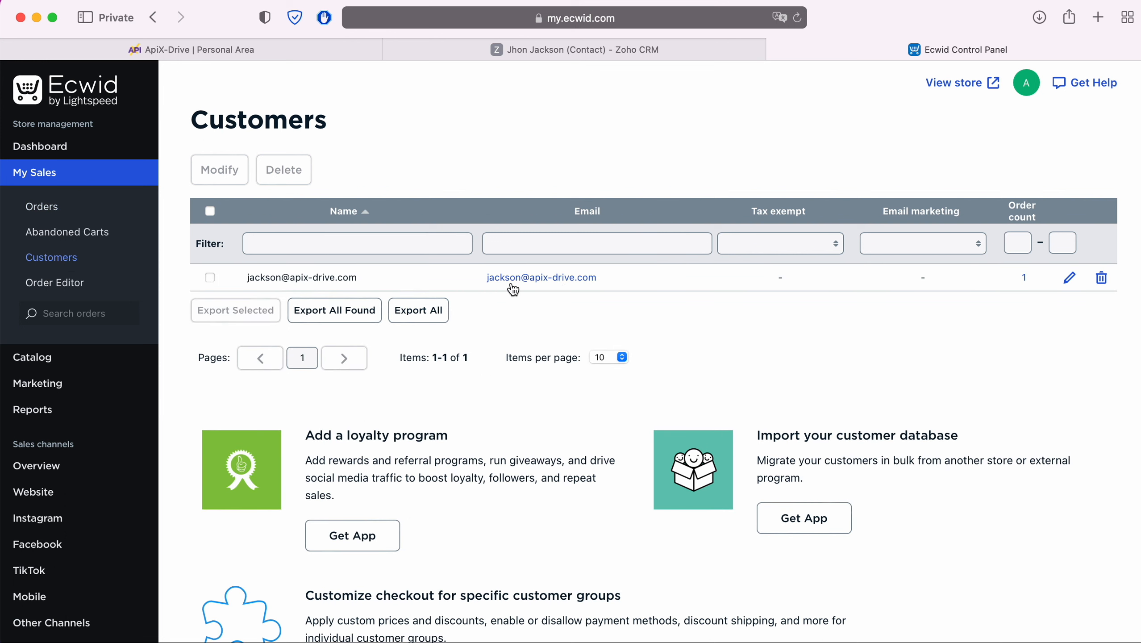
click(51, 210)
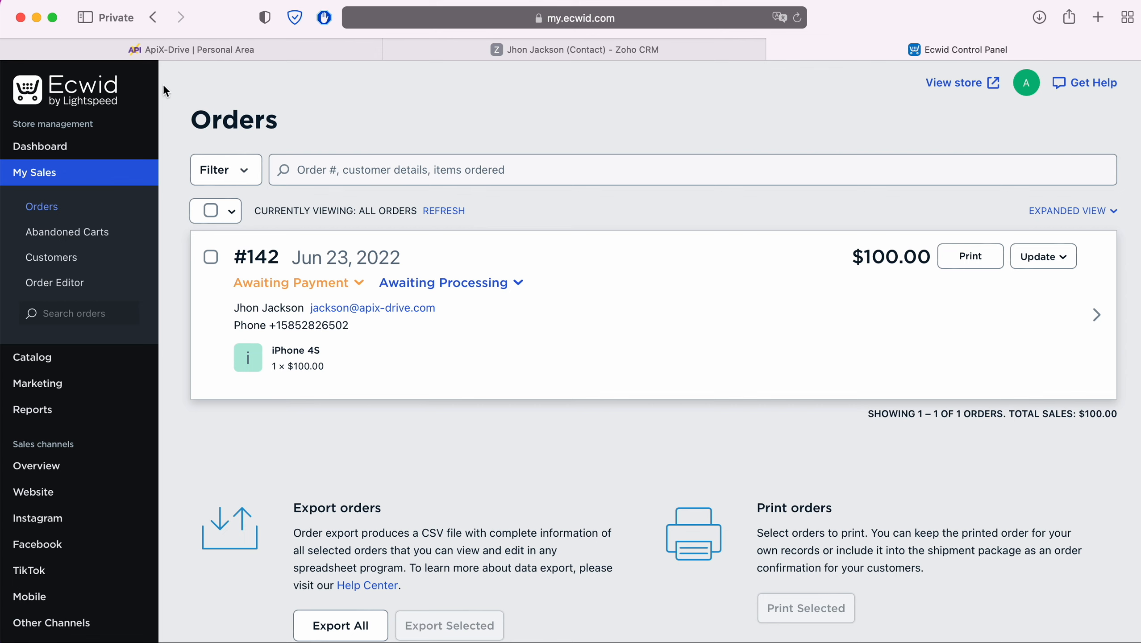
click(186, 51)
scroll(936, 417, down, 6)
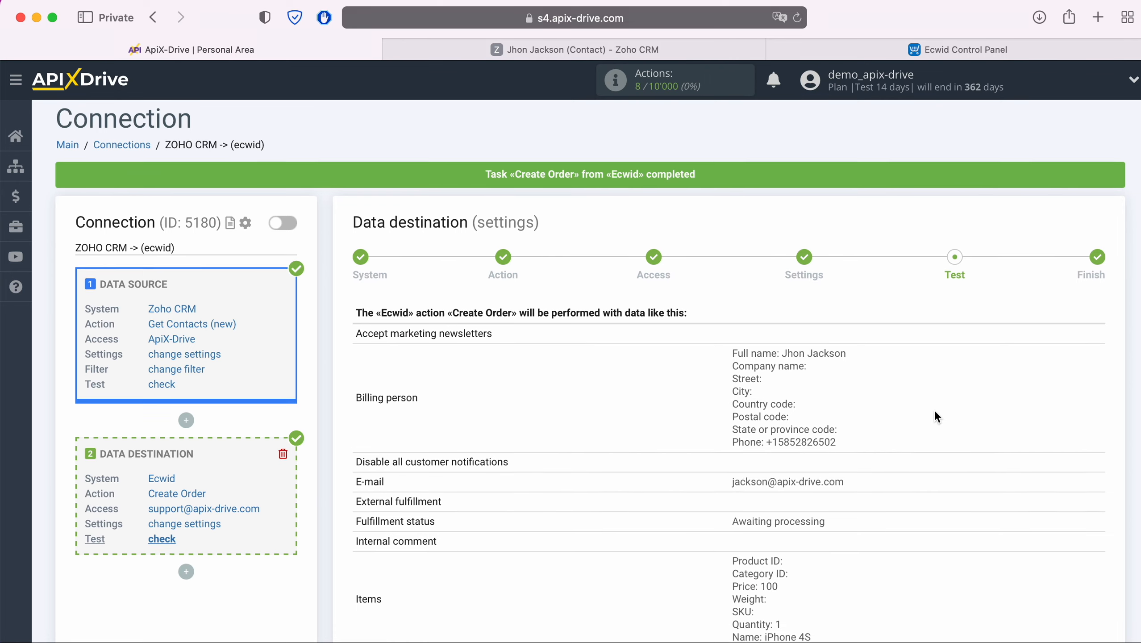
Step: Complete the Ecwid destination setup and enable auto-update, which defaults to every 10 minutes
scroll(934, 409, down, 1)
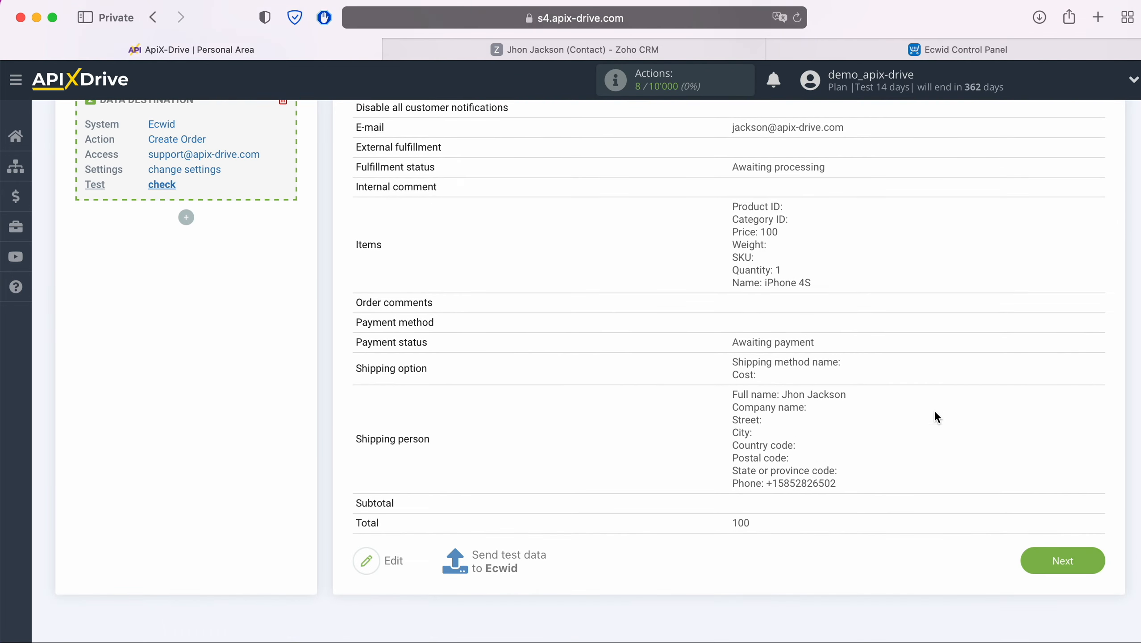
click(1091, 558)
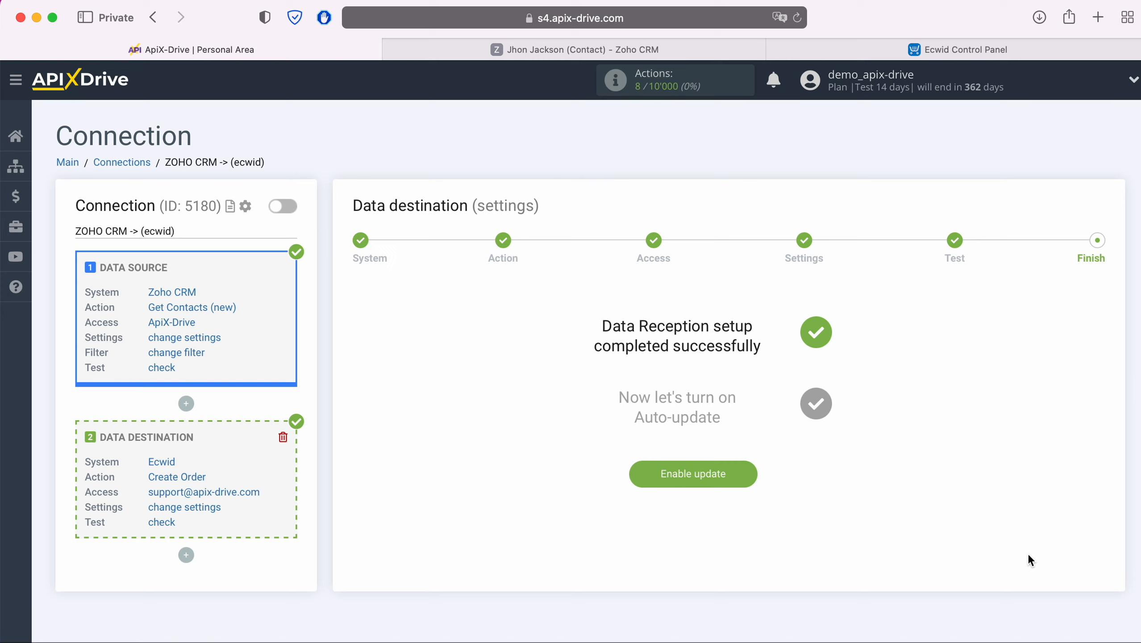
click(744, 473)
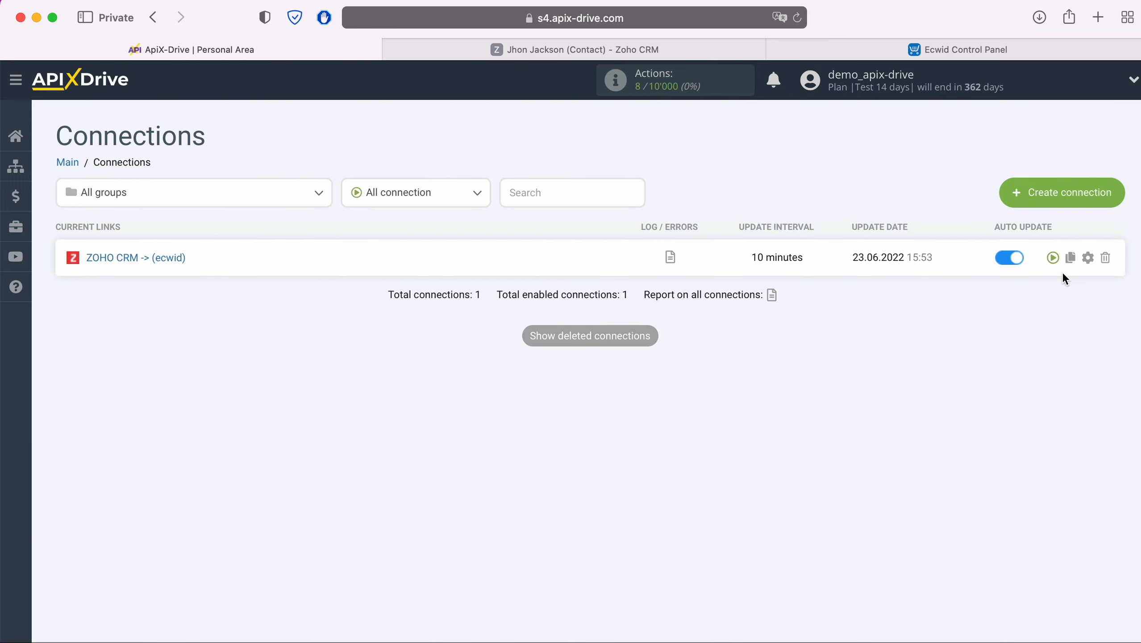
Step: Change the ZOHO CRM -> (ecwid) connection's update interval to 5 minutes and save the settings
click(1088, 258)
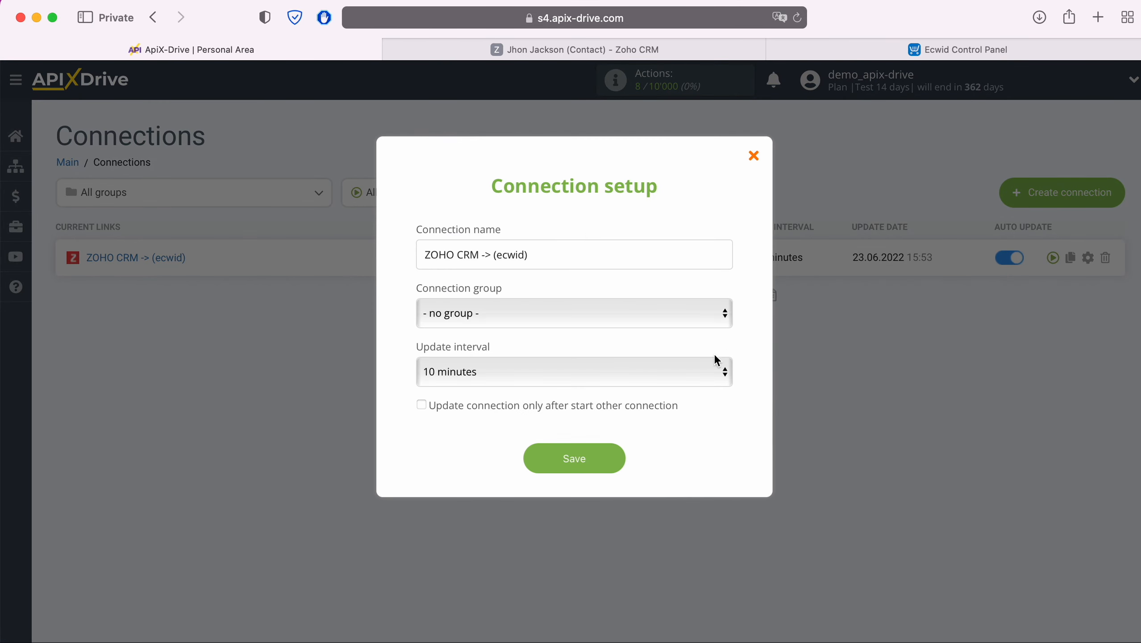
click(655, 367)
click(617, 348)
click(614, 457)
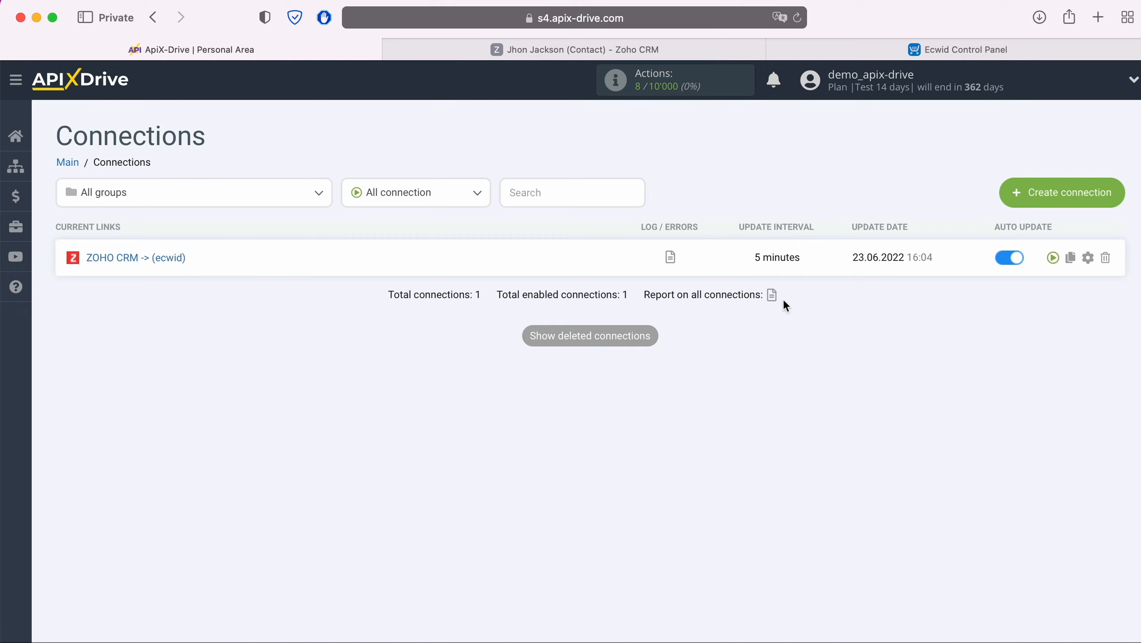